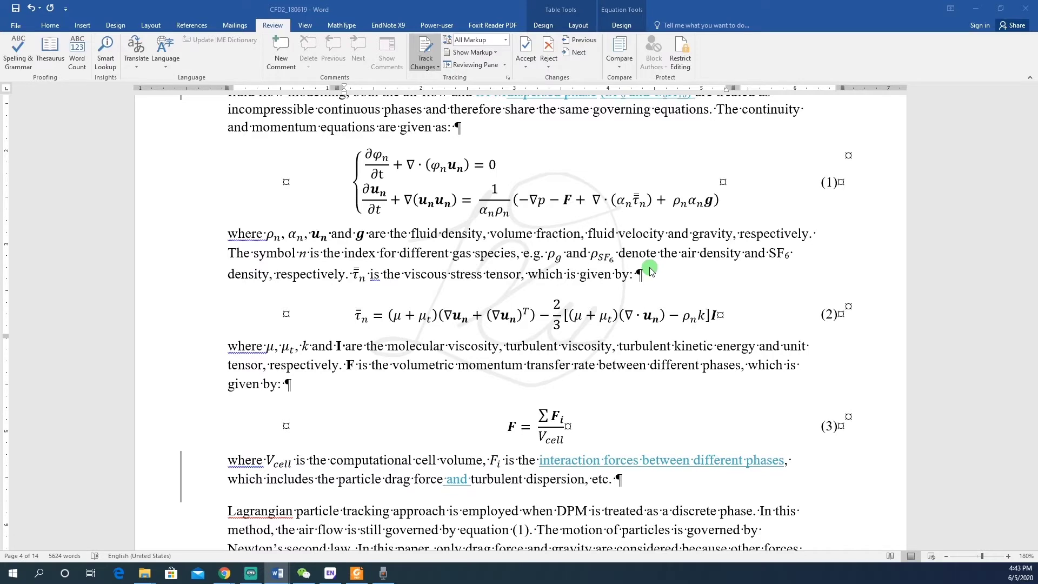
Select the 'by equation (1)' reference in the CFD2 paper, then start a new blank document
left_click(464, 530)
left_click_drag(441, 530, 530, 532)
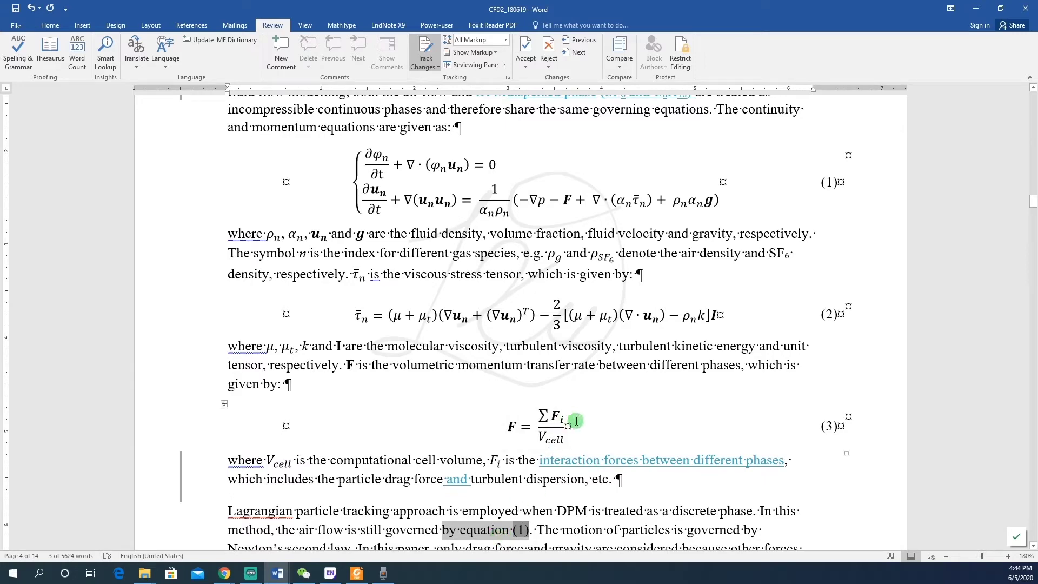
key("ctrl+n")
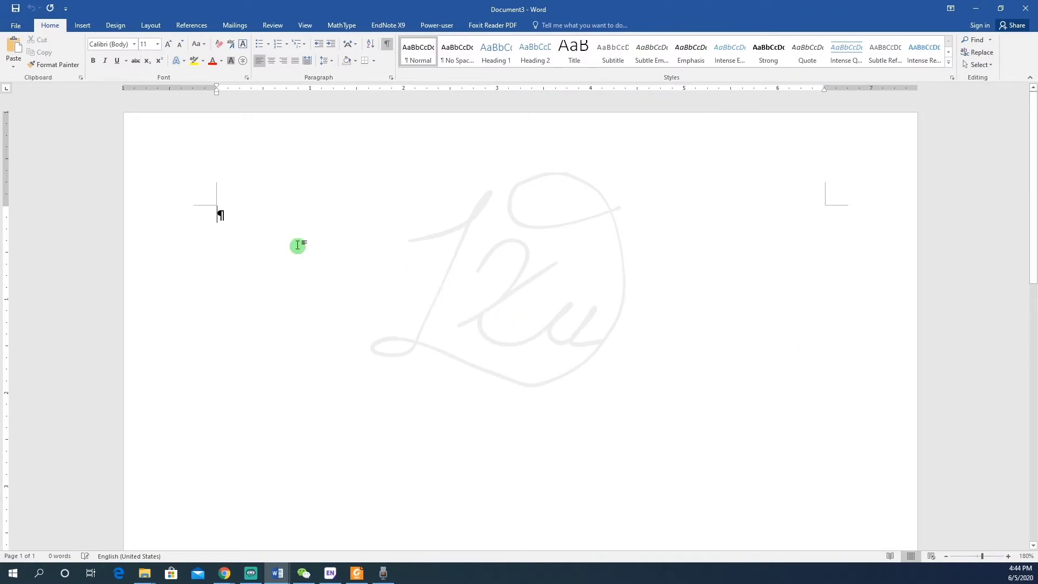
Insert the built-in Pythagorean Theorem equation a²+b²=c² from the Insert Equation gallery
left_click(84, 25)
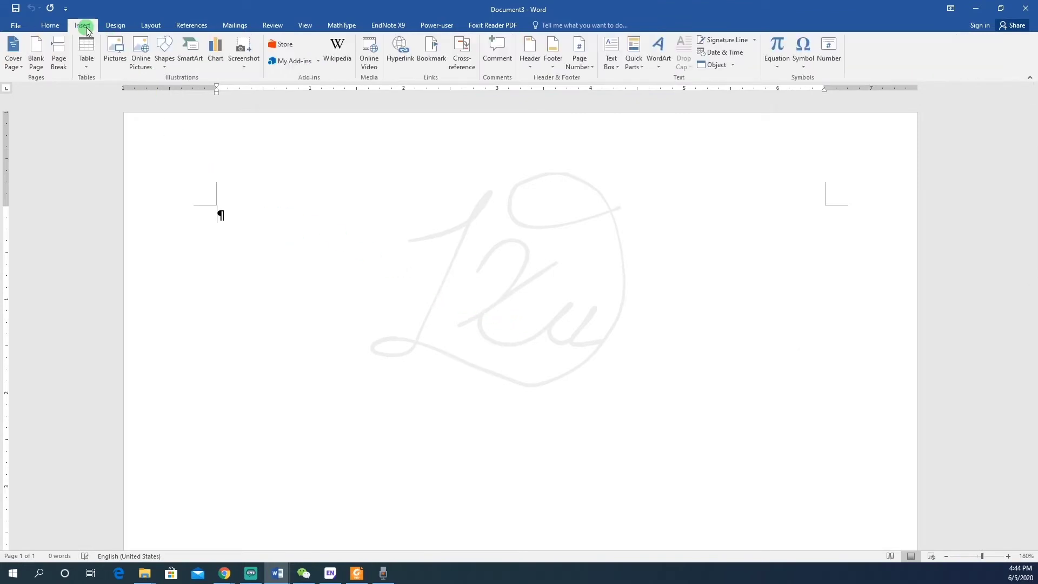
left_click(780, 66)
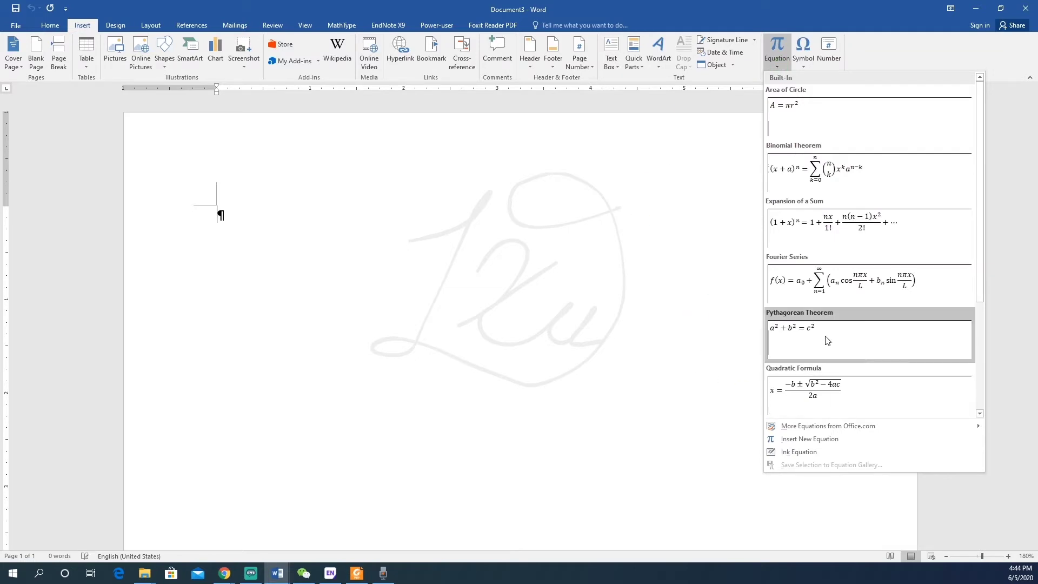
left_click(827, 340)
left_click(589, 219)
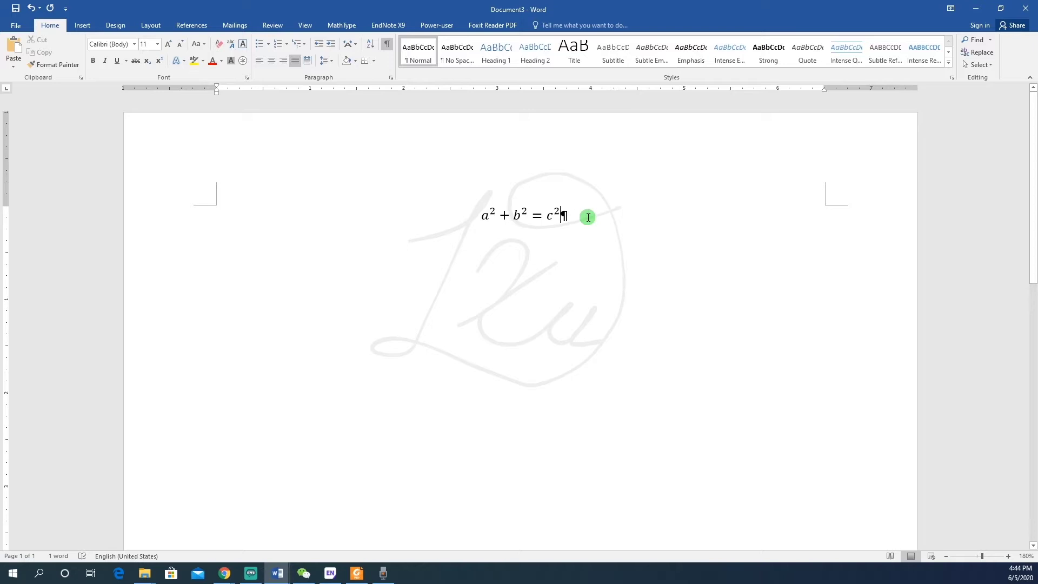
Add an Equation-label caption (1), with the label excluded, right after the equation
left_click(192, 25)
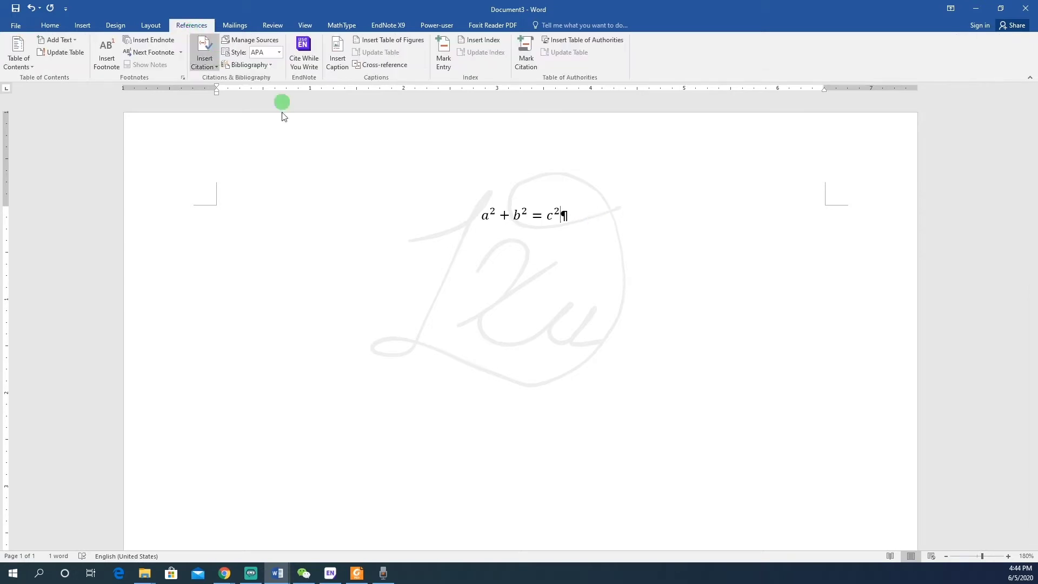
left_click(337, 58)
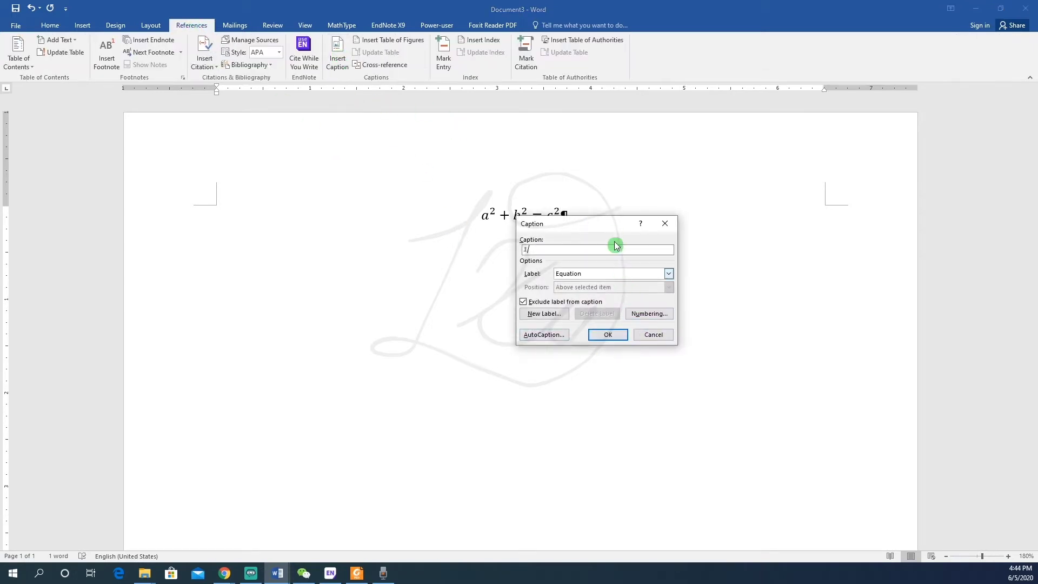
left_click_drag(616, 222, 761, 236)
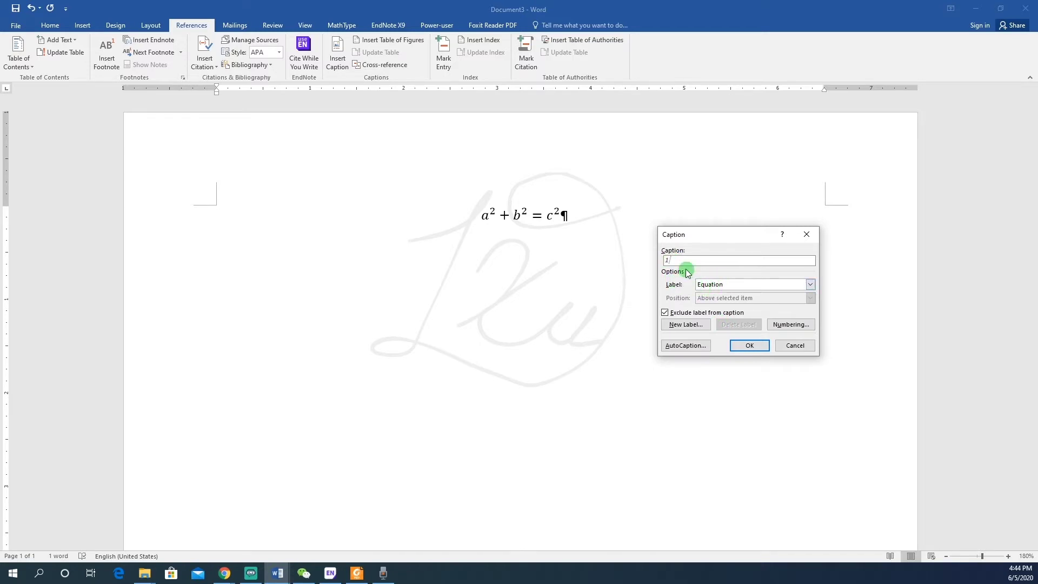
left_click(749, 346)
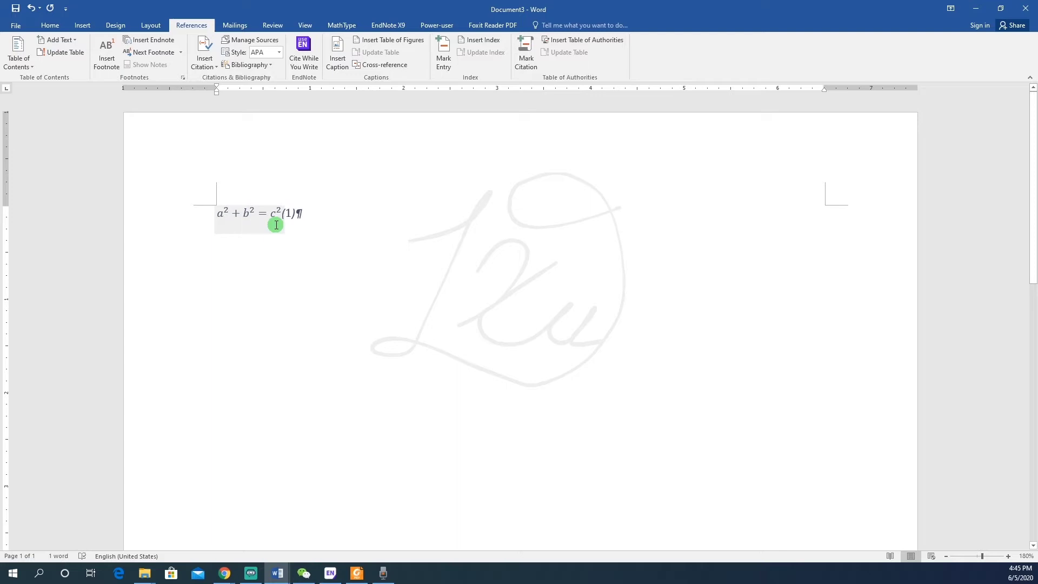
Set a 3.2" centre tab stop and a 6.2" right tab stop on the equation paragraph
left_click(215, 213)
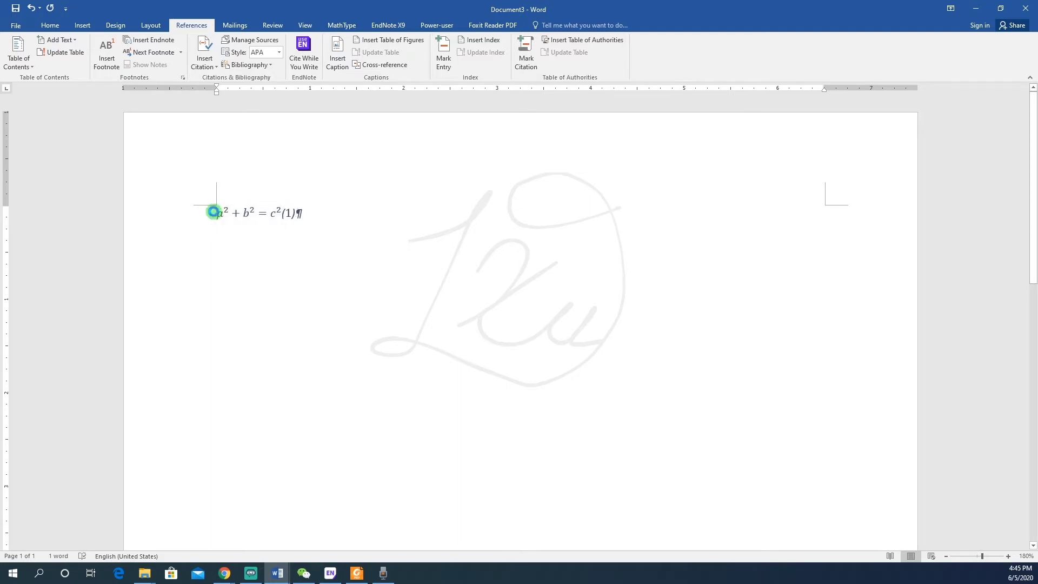
left_click(49, 26)
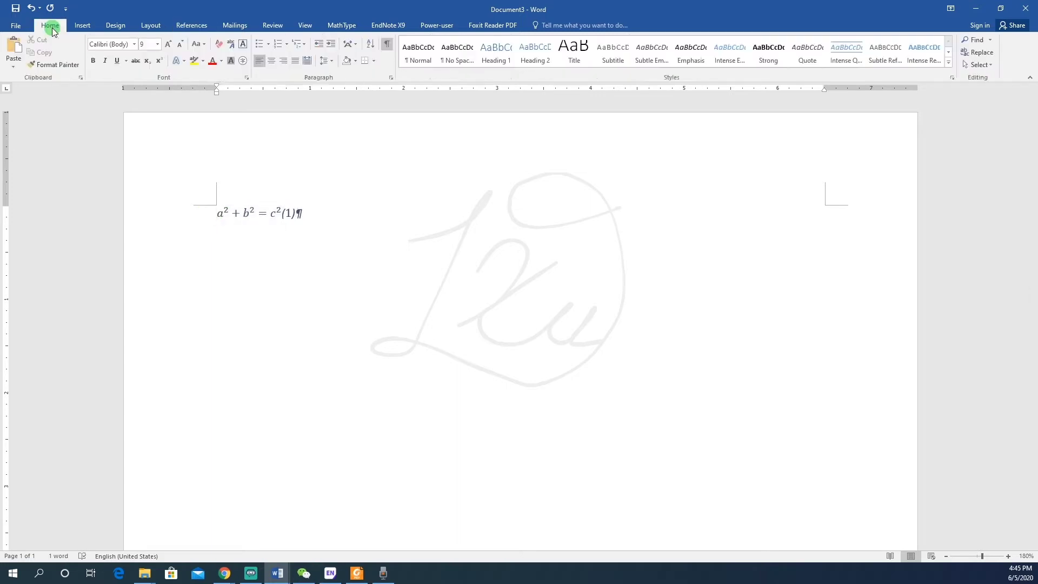
left_click(392, 79)
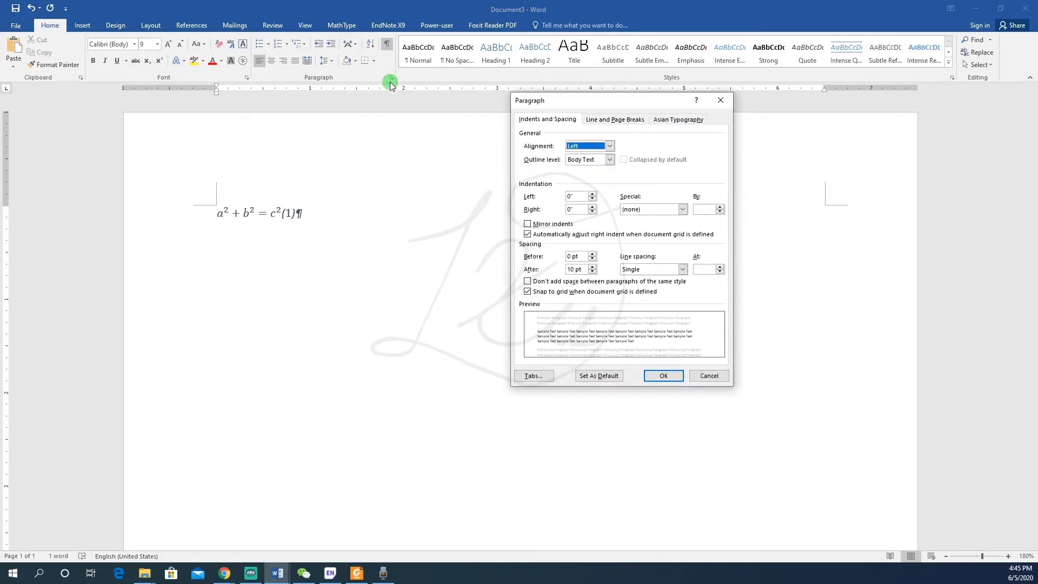
left_click(539, 377)
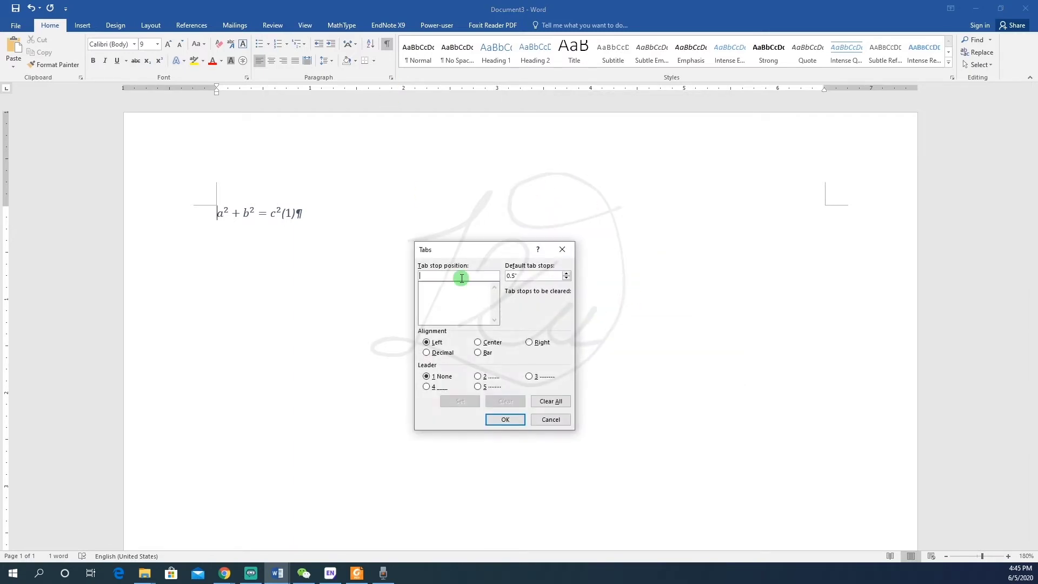
left_click(479, 342)
left_click(526, 87)
type("3")
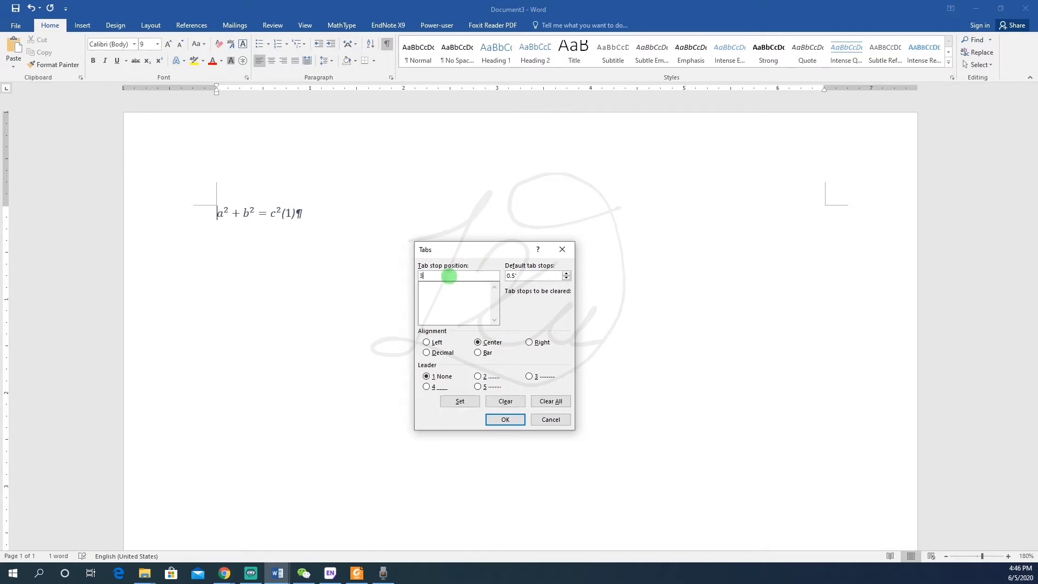
type(".2")
left_click(492, 404)
left_click(459, 401)
left_click(530, 342)
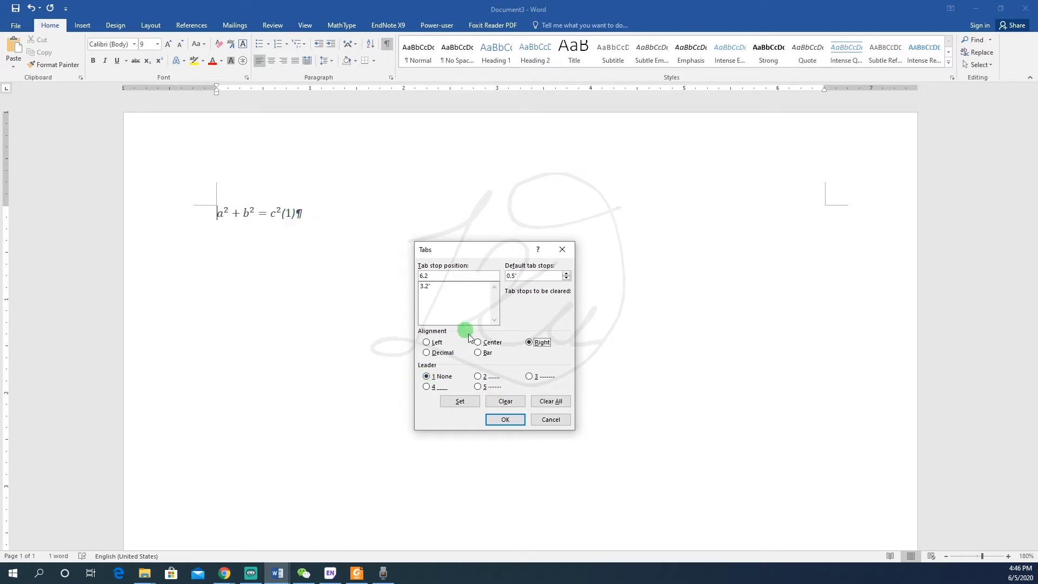
left_click(462, 401)
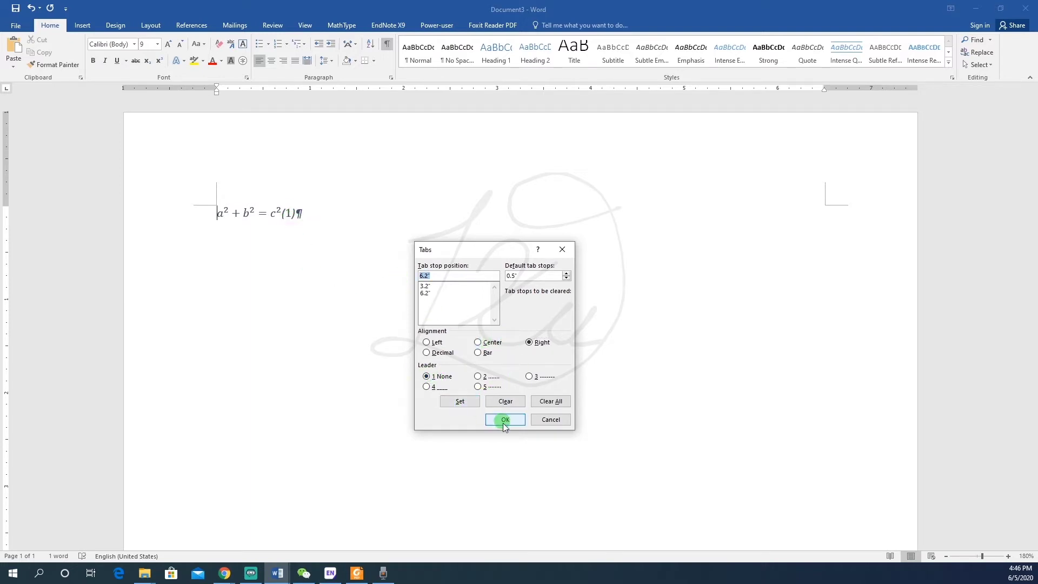
left_click(504, 420)
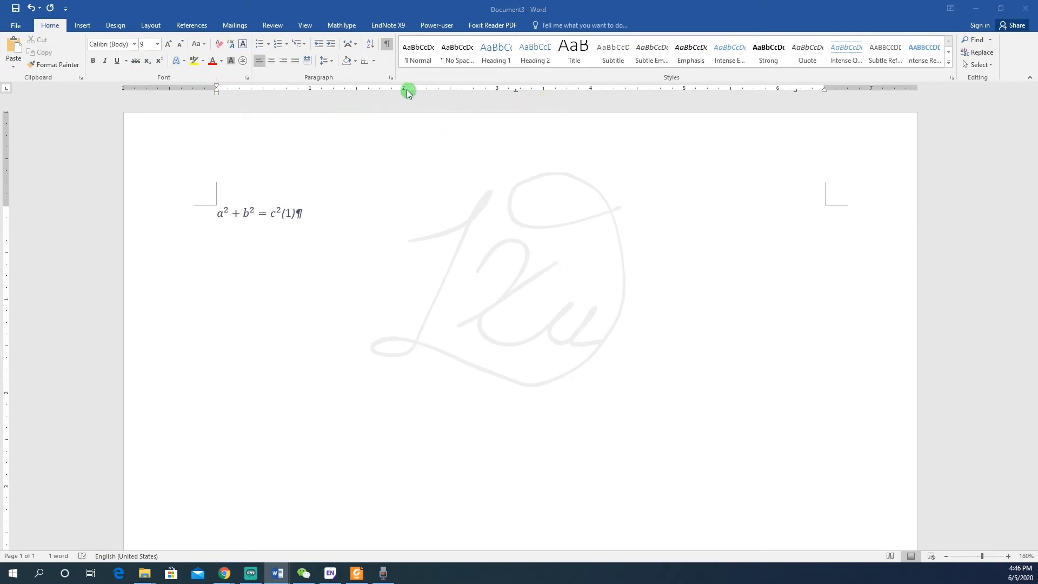
Tab the equation to the 3.2" centre stop and its number (1) to the 6.2" right stop
left_click(306, 26)
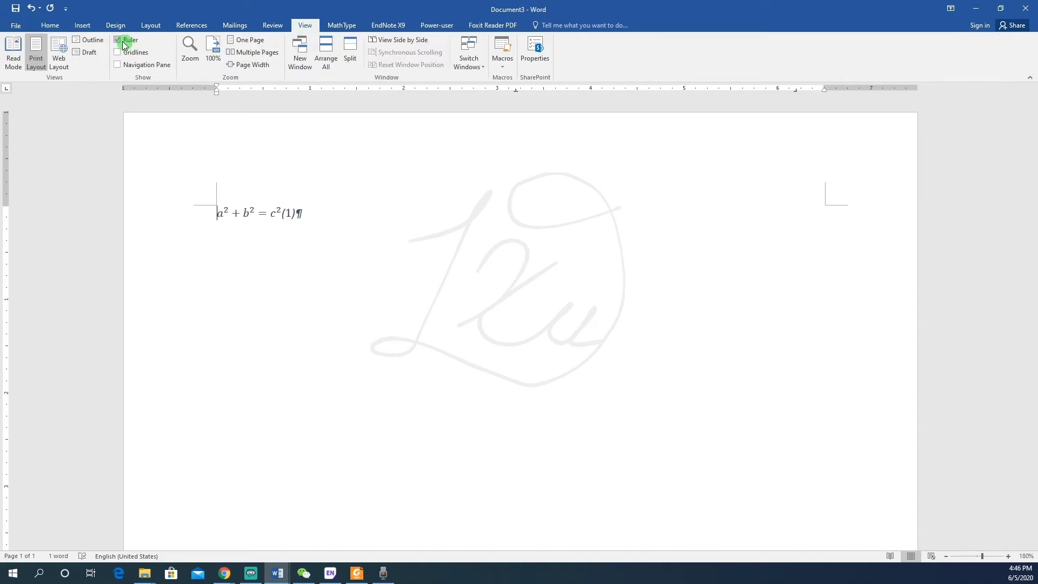
left_click(48, 25)
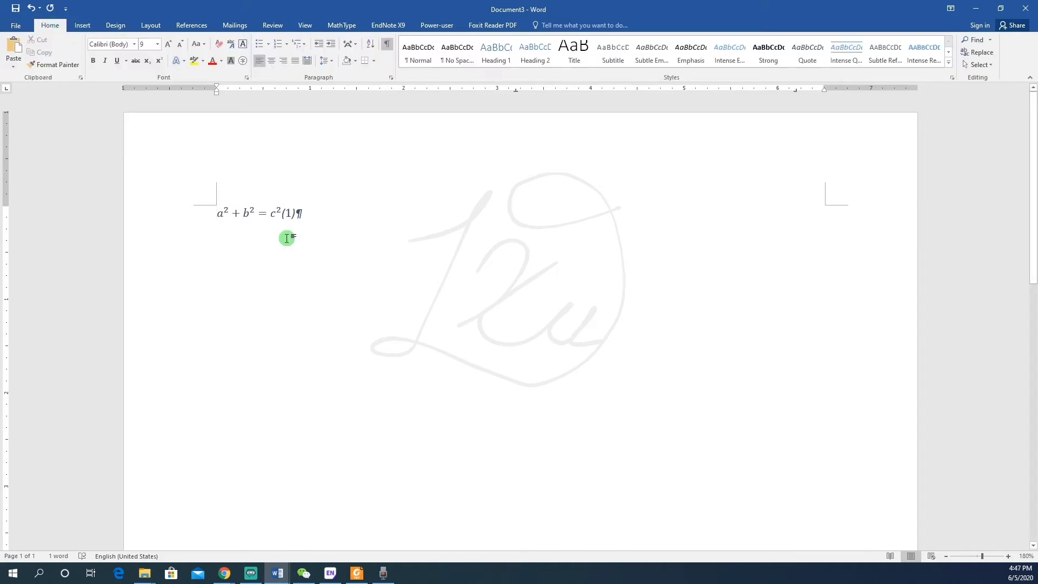
left_click(214, 210)
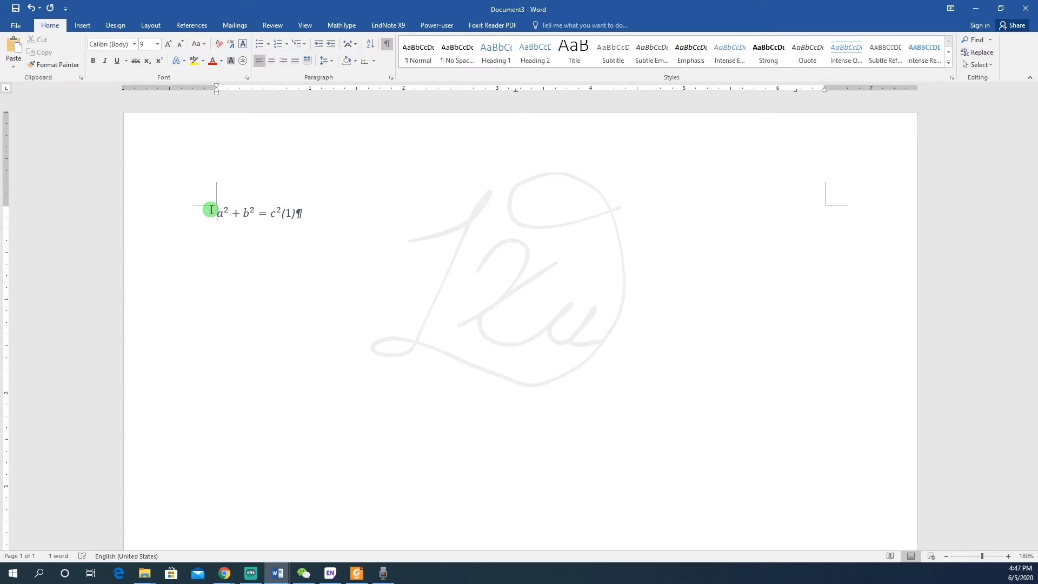
key("Tab")
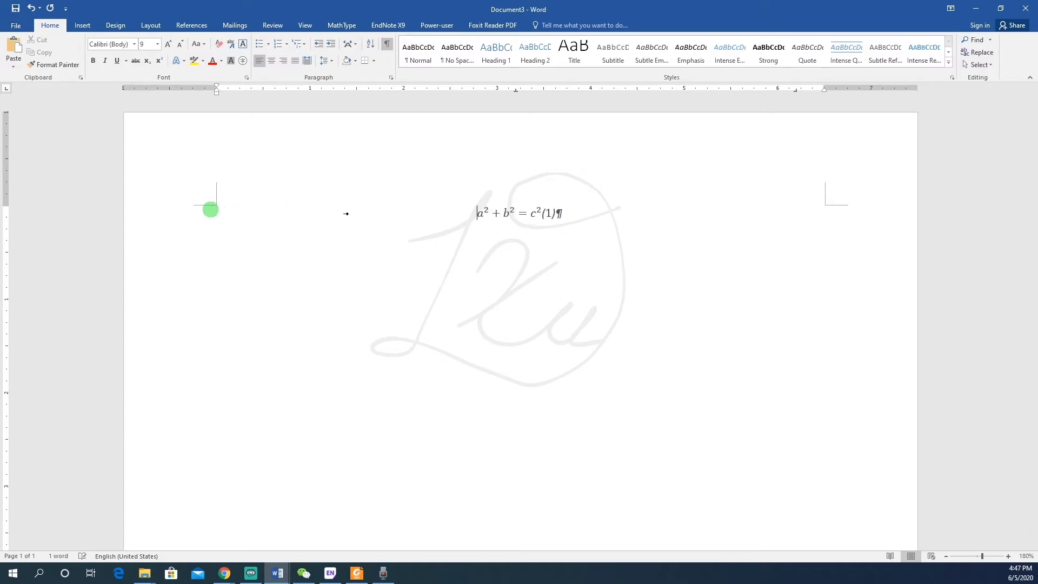
left_click(546, 214)
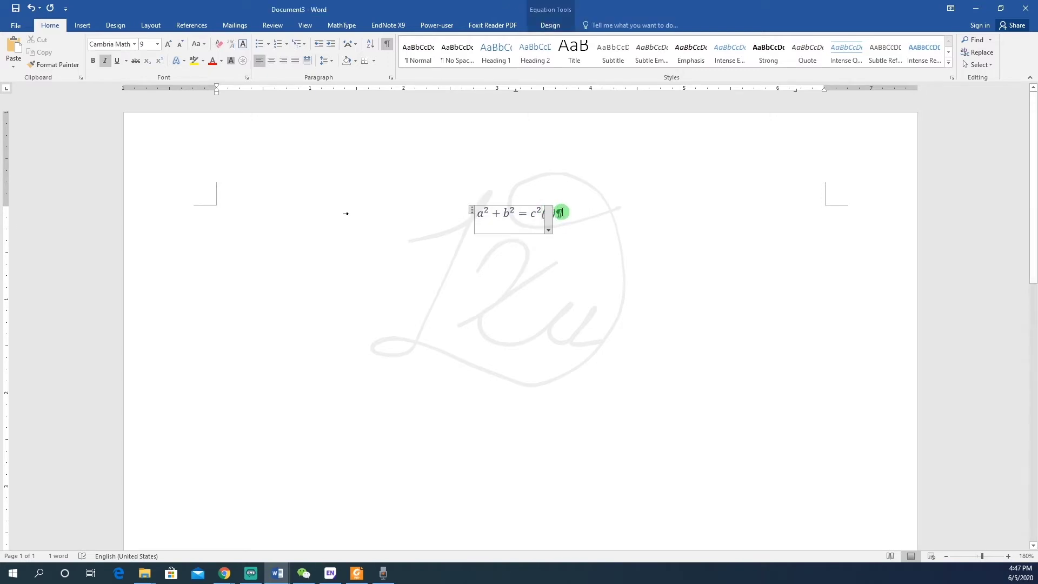
left_click(561, 212)
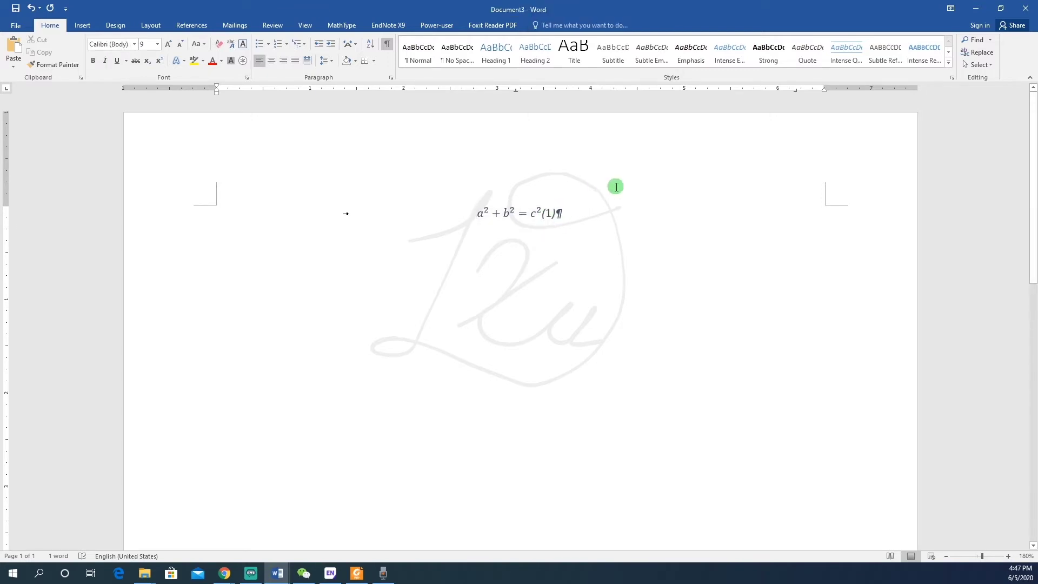
key("Tab")
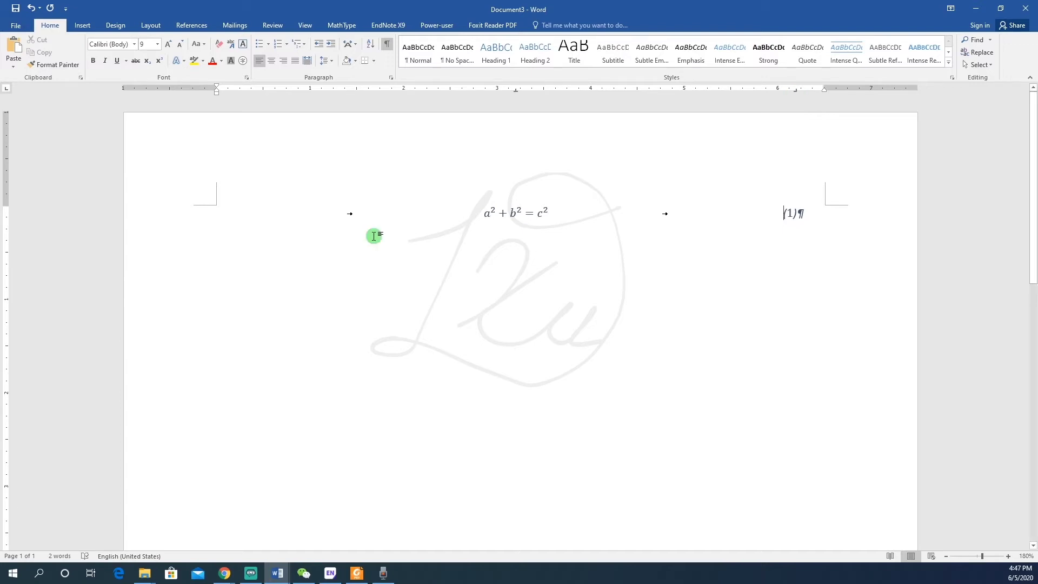
Paste a duplicate of the numbered equation line on a new line below it
left_click_drag(221, 213, 790, 212)
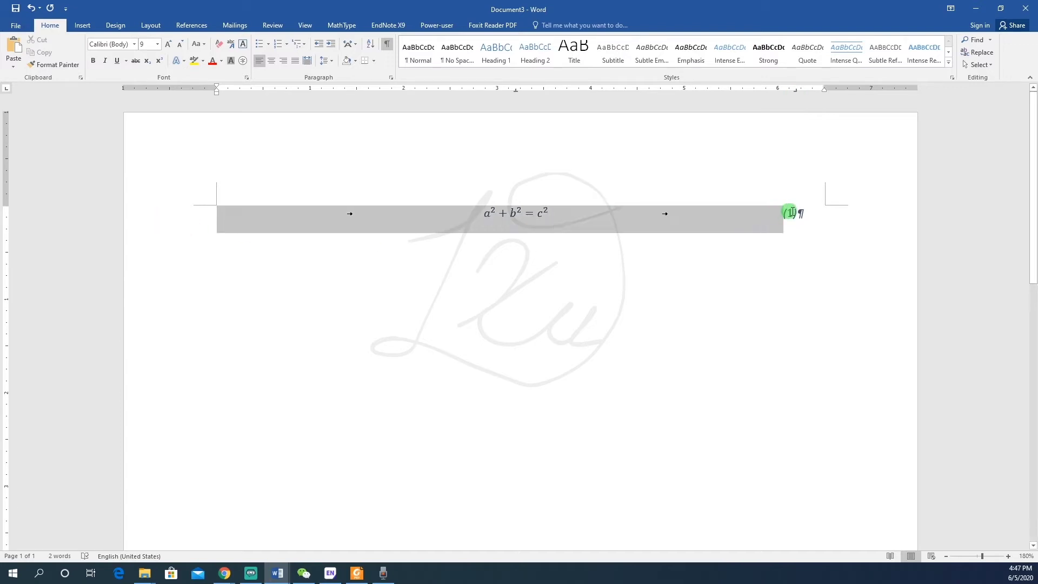
left_click(835, 224)
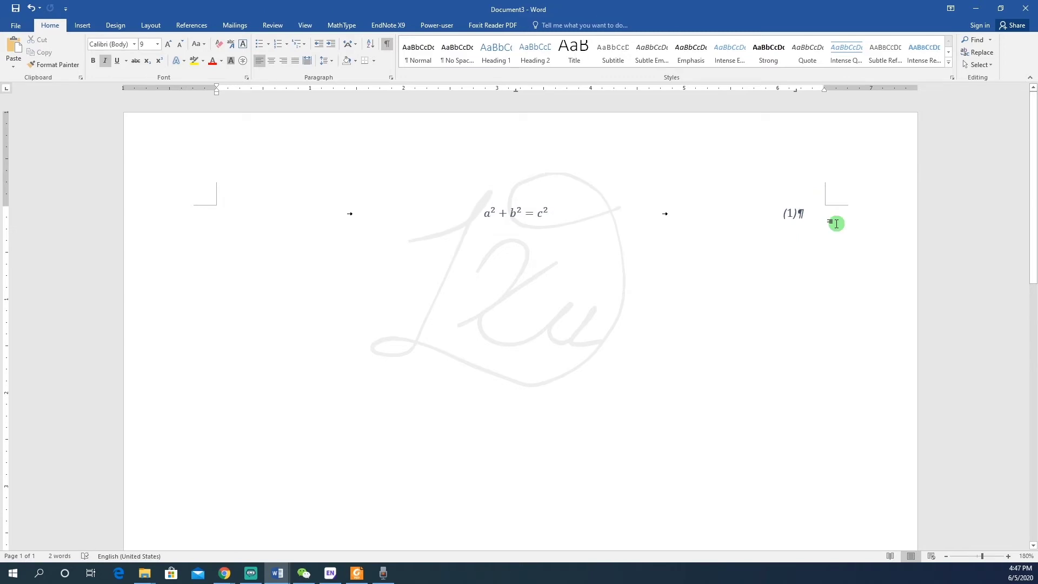
key("Return")
key("Return")
type("a^2+b^2=c^2\t(1)")
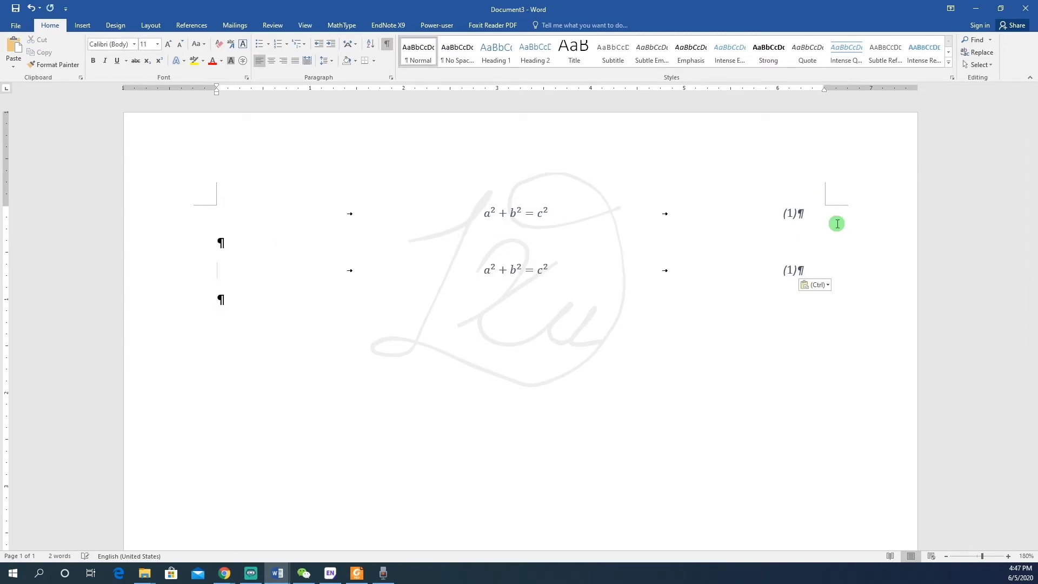
Select the pasted second equation and go to the File backstage
left_click(532, 270)
triple_click(492, 272)
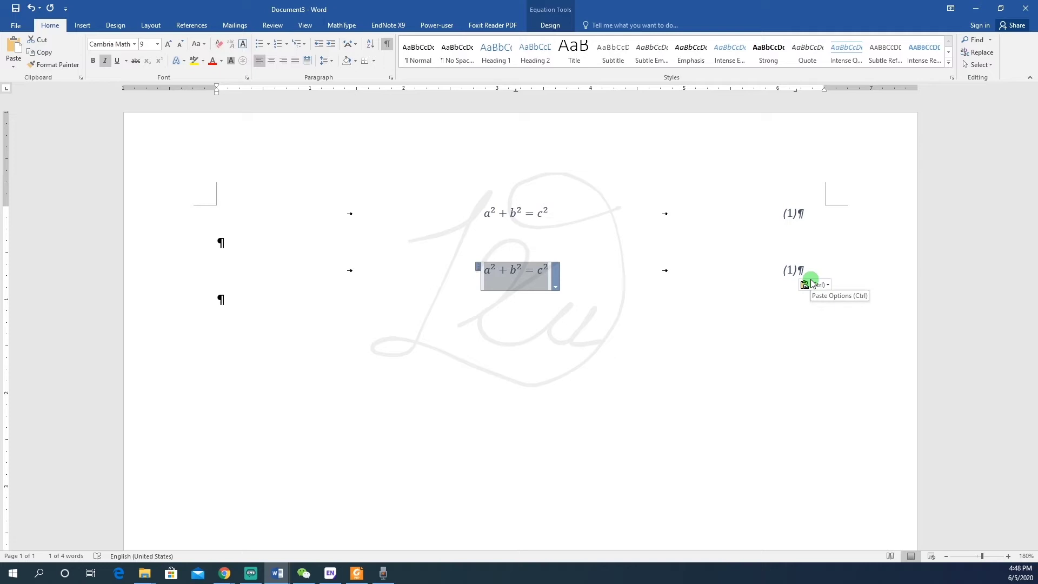
left_click(15, 25)
Refresh numbering via Print preview, return, and show formatting marks around equations (1) and (2)
left_click(27, 155)
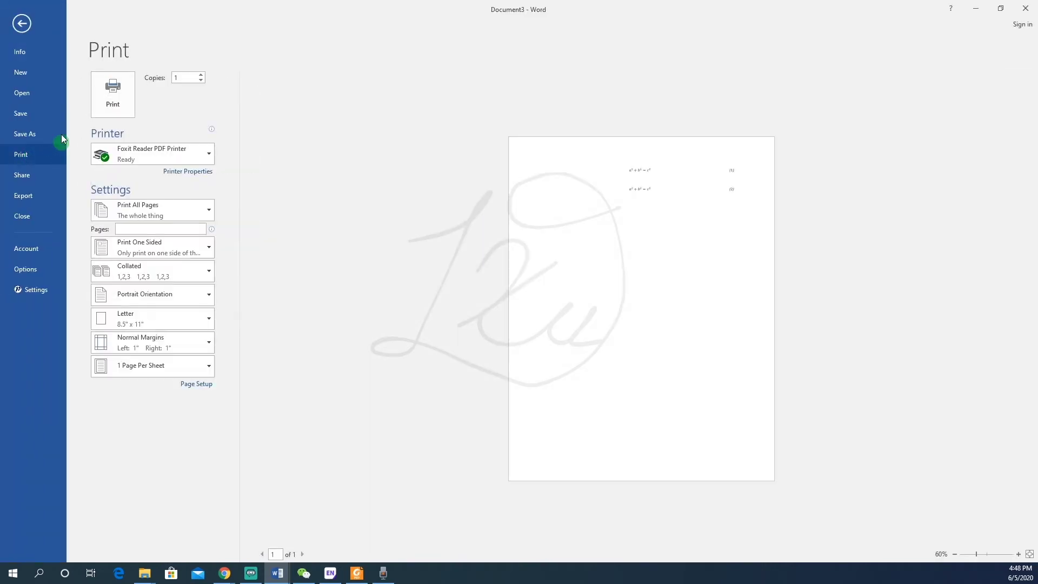
left_click(23, 24)
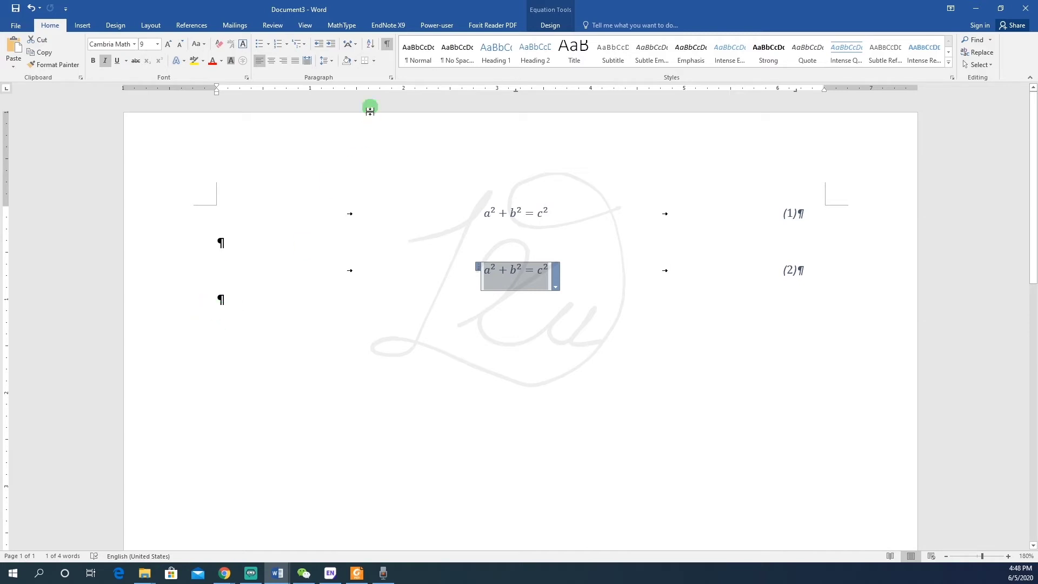
left_click(387, 46)
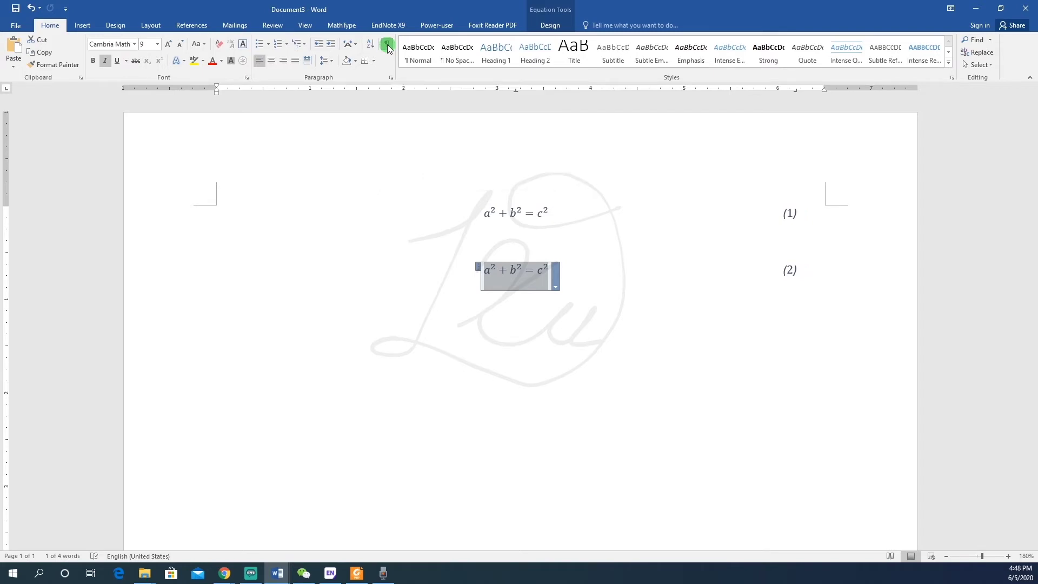
left_click(387, 46)
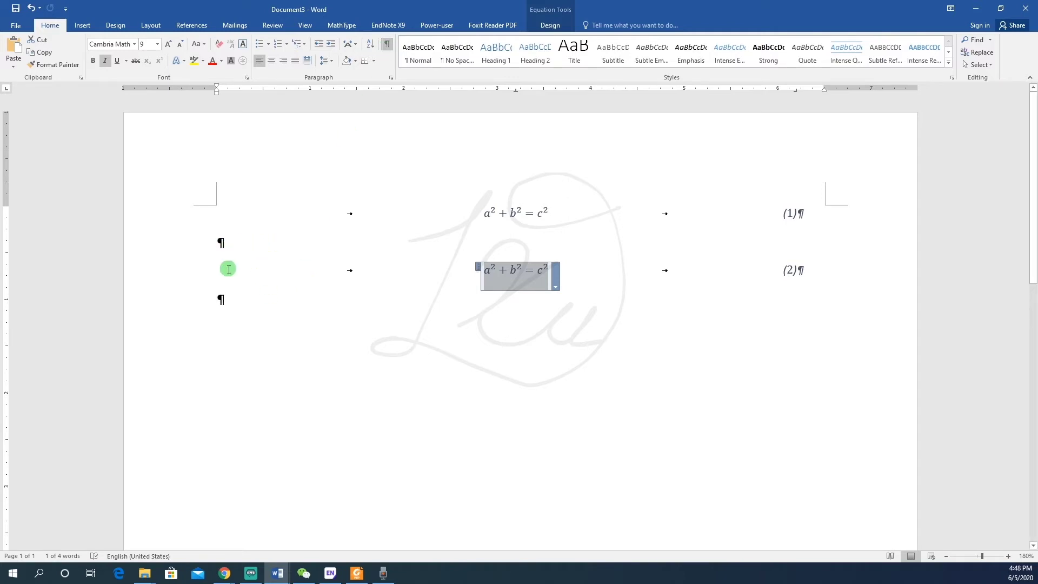
left_click(274, 212)
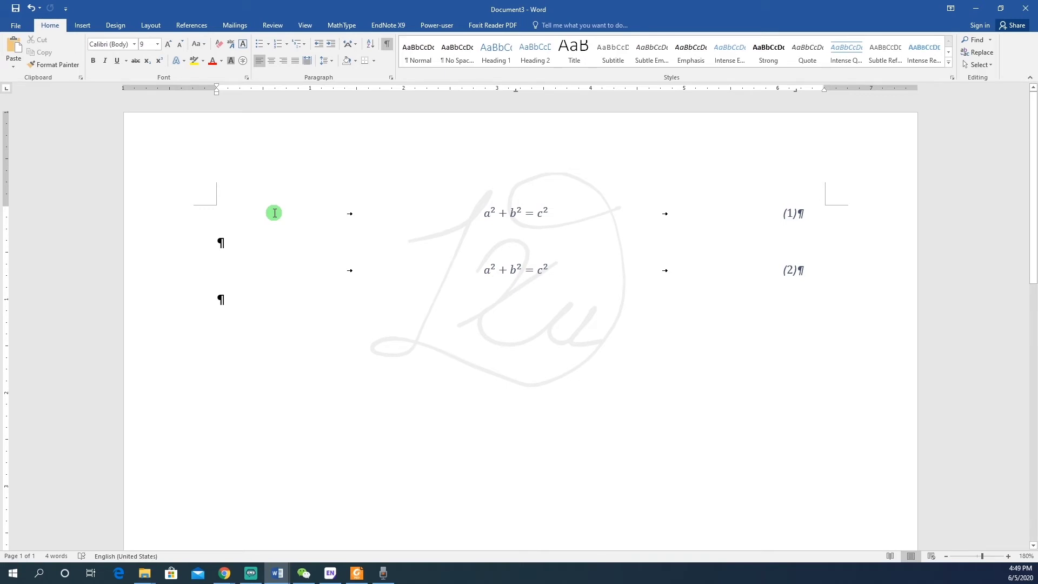
Type 'In this research we have used Equation' on a new line above the first equation
key("Return")
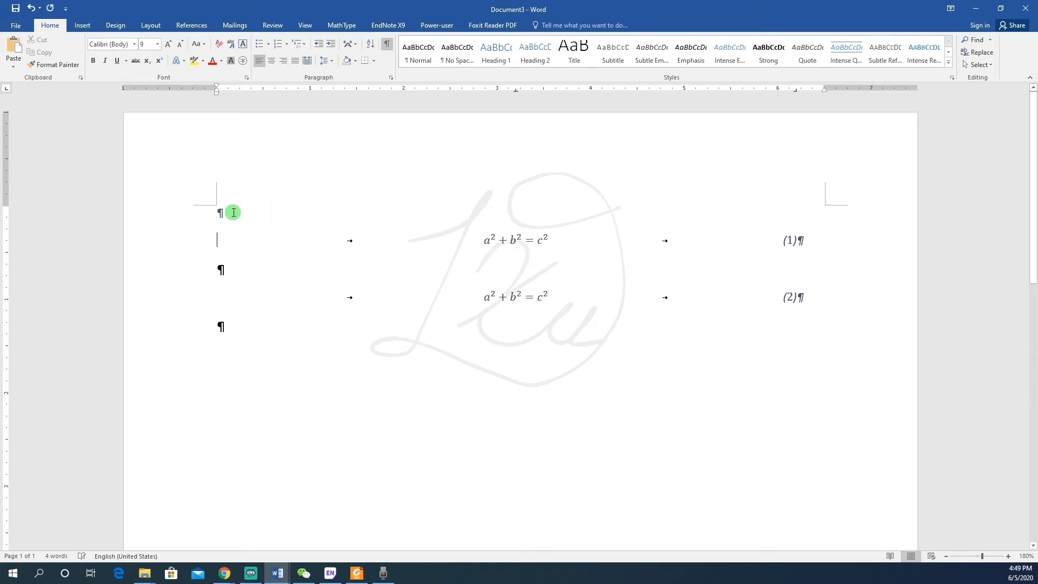
left_click(237, 212)
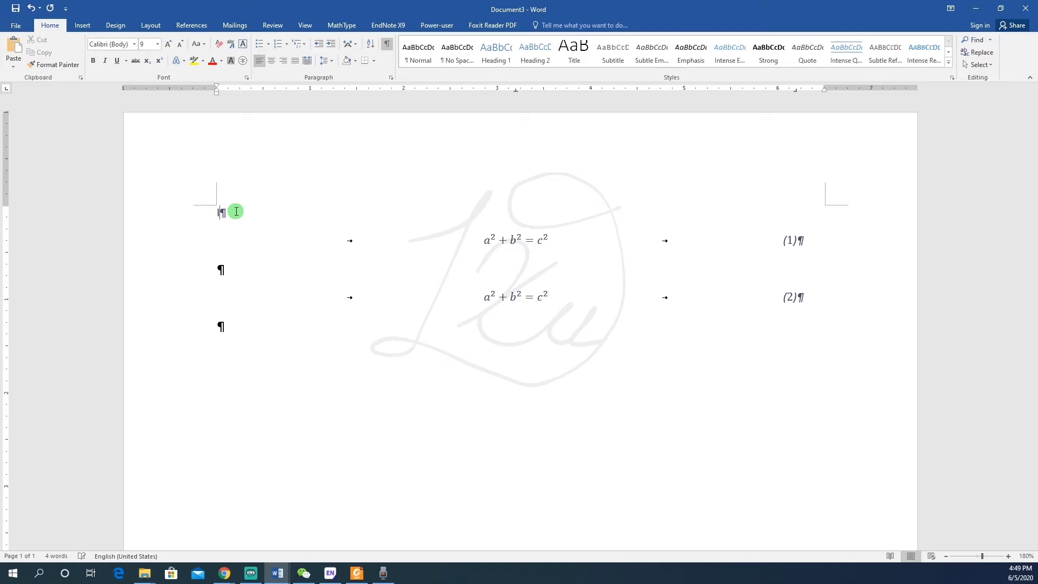
type("In this research we have")
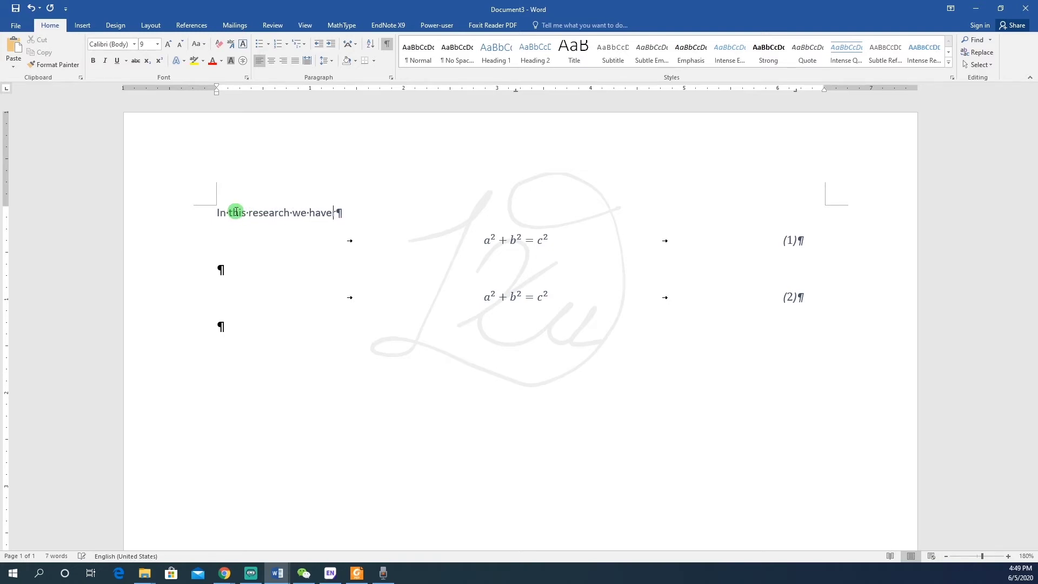
key("BackSpace")
key("BackSpace")
key("BackSpace")
key("BackSpace")
key("BackSpace")
key("BackSpace")
type("used Equation")
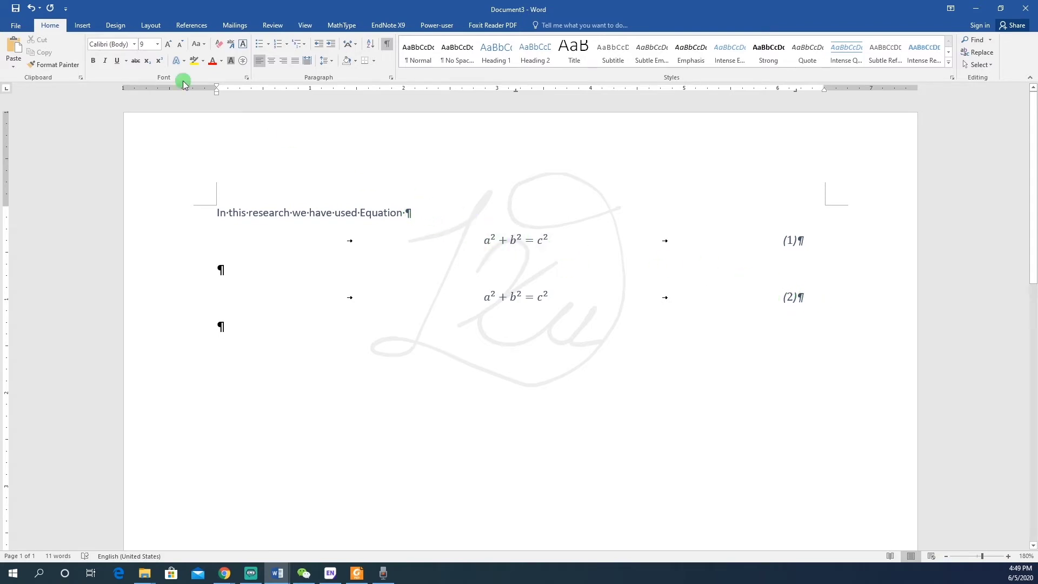
left_click(191, 25)
Insert a cross-reference to Equation (2), showing only label and number, after 'Equation'
left_click(380, 65)
scroll(465, 117, "down", 1)
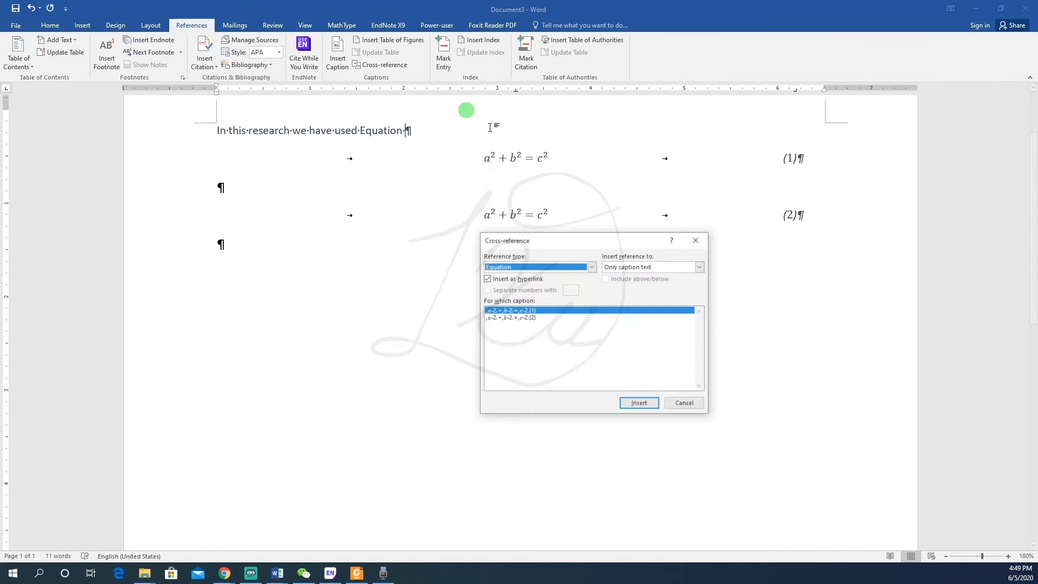
left_click(592, 266)
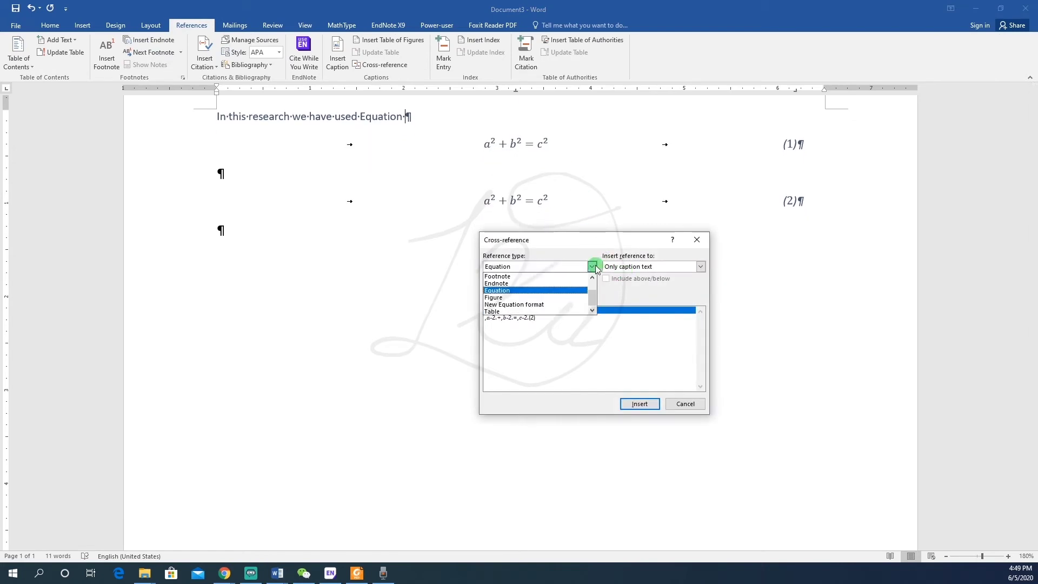
left_click(508, 291)
left_click(528, 318)
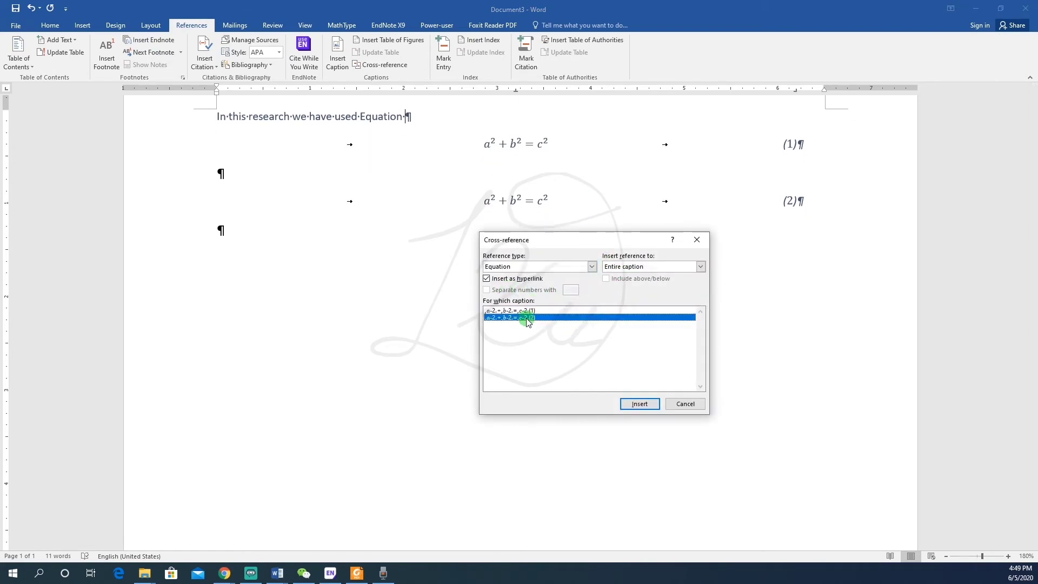
left_click(672, 268)
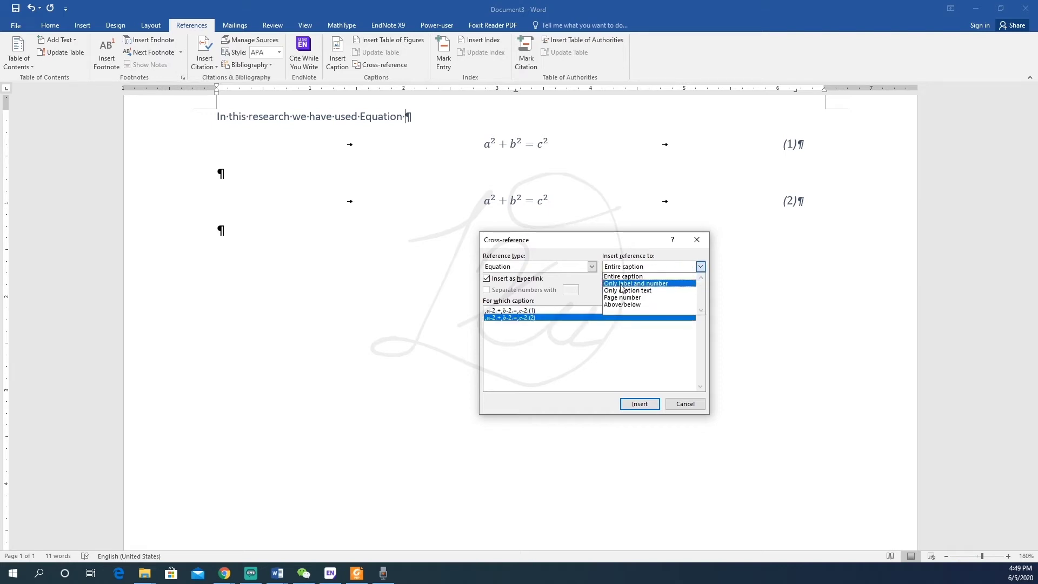
left_click(659, 284)
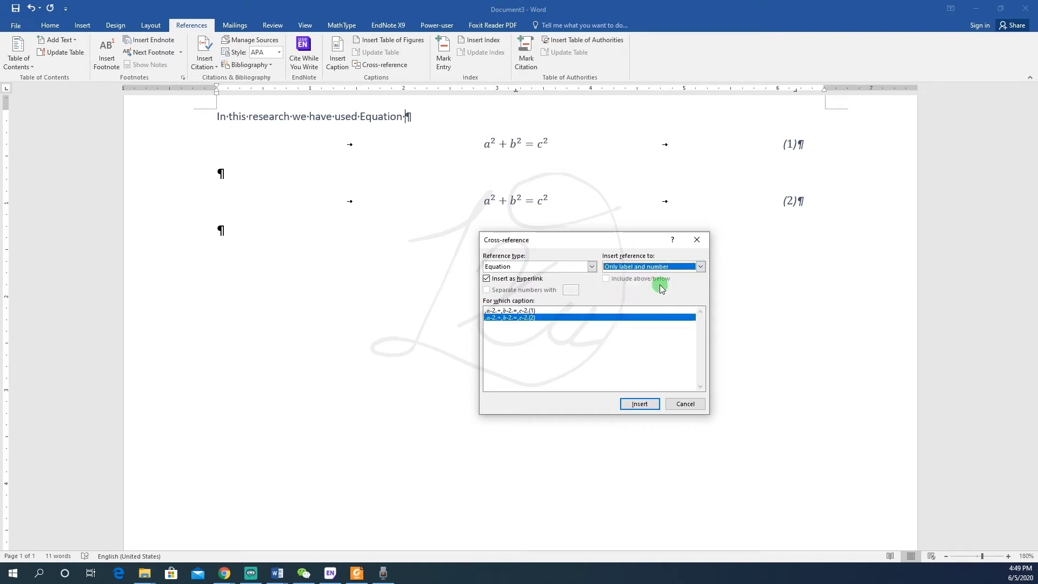
left_click(642, 404)
left_click(686, 404)
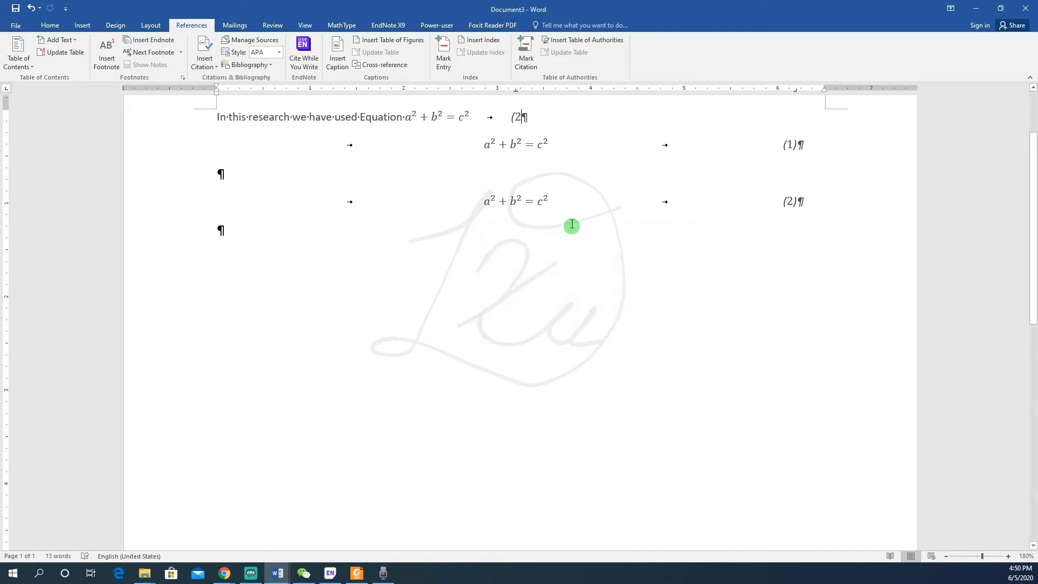
Check the inserted reference, then add a second blank line between equations (1) and (2)
left_click(521, 116)
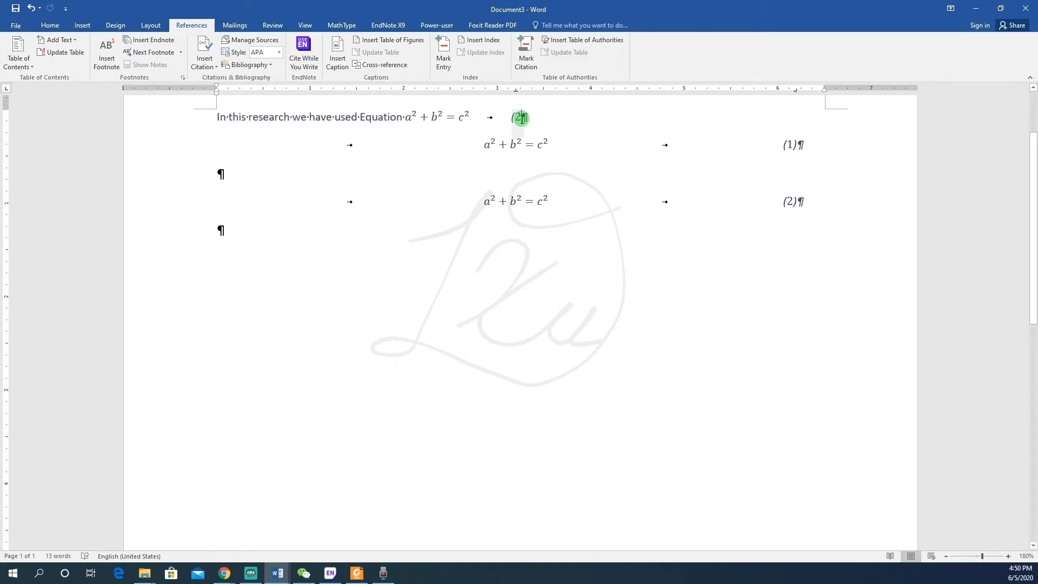
left_click(524, 150)
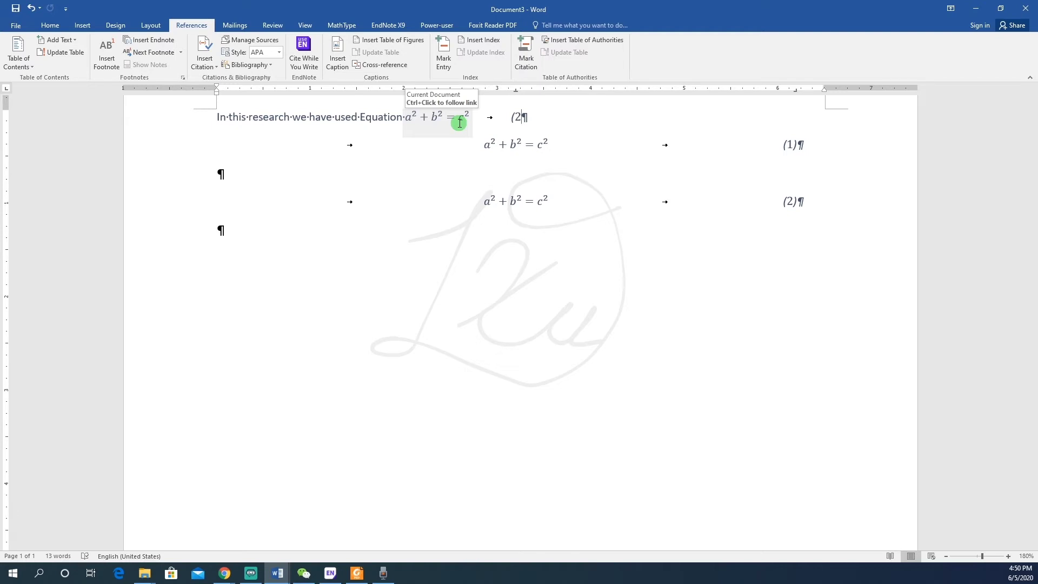
left_click(241, 179)
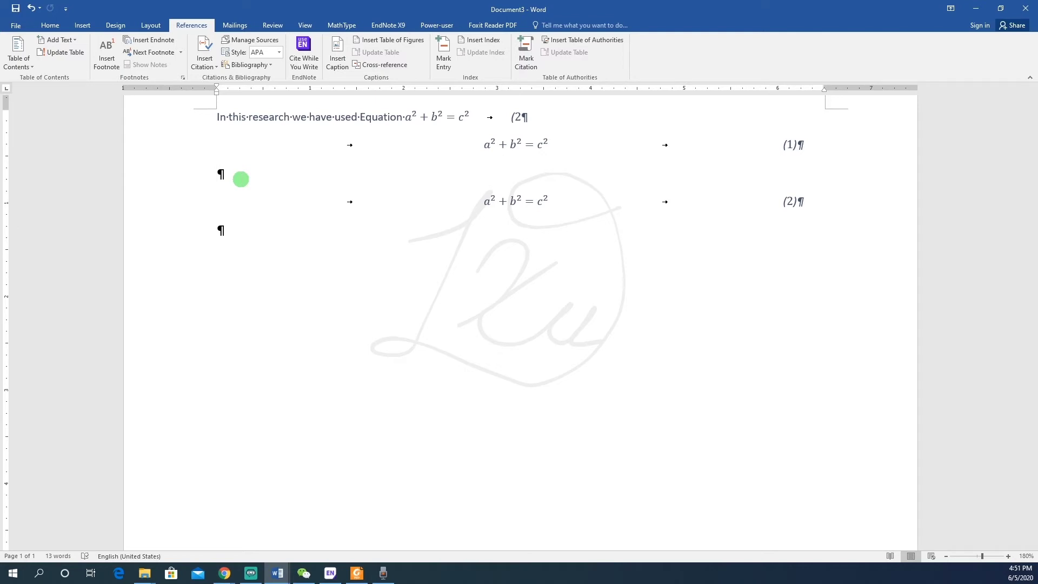
key("Return")
Insert a 3-column, 1-row table on the empty line below equation (1)
left_click(242, 179)
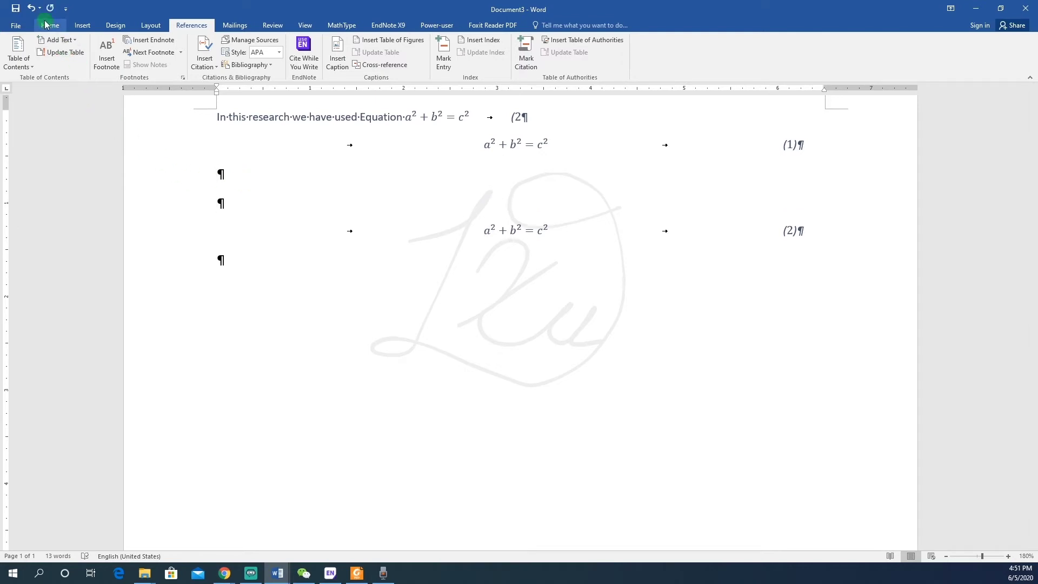
left_click(82, 25)
left_click(86, 59)
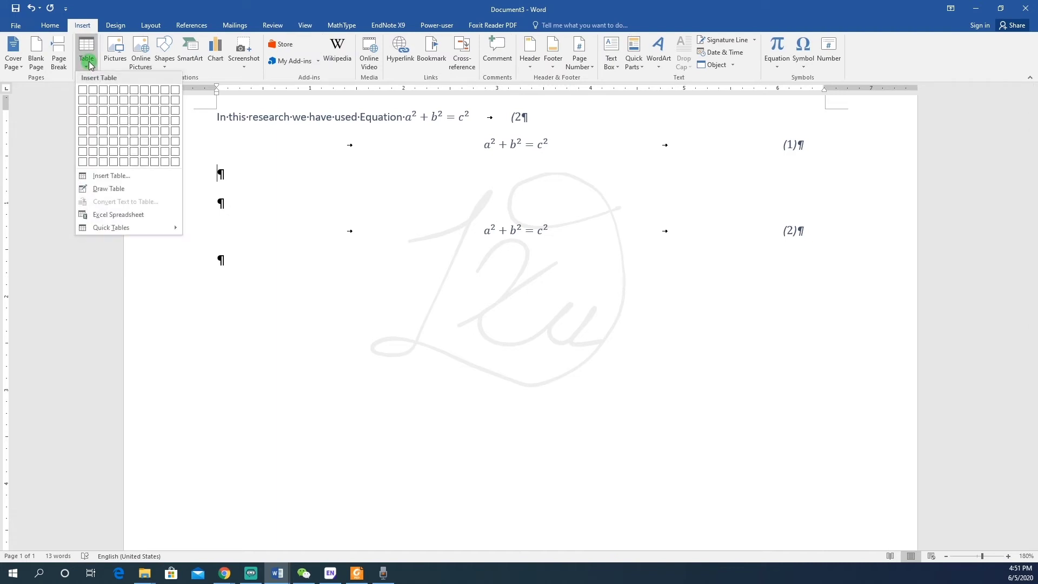
left_click(122, 175)
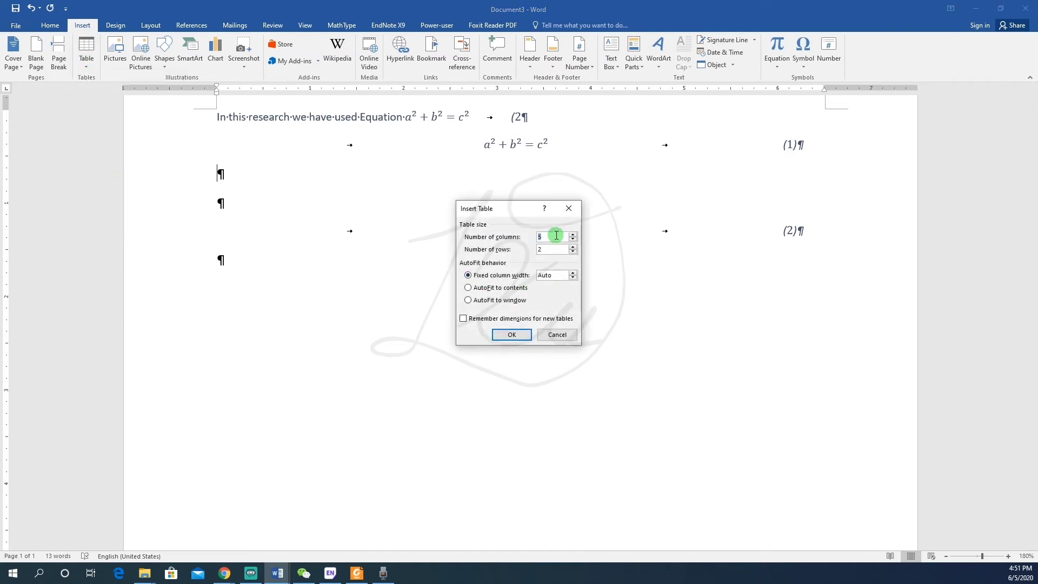
type("3")
left_click(572, 252)
left_click(513, 334)
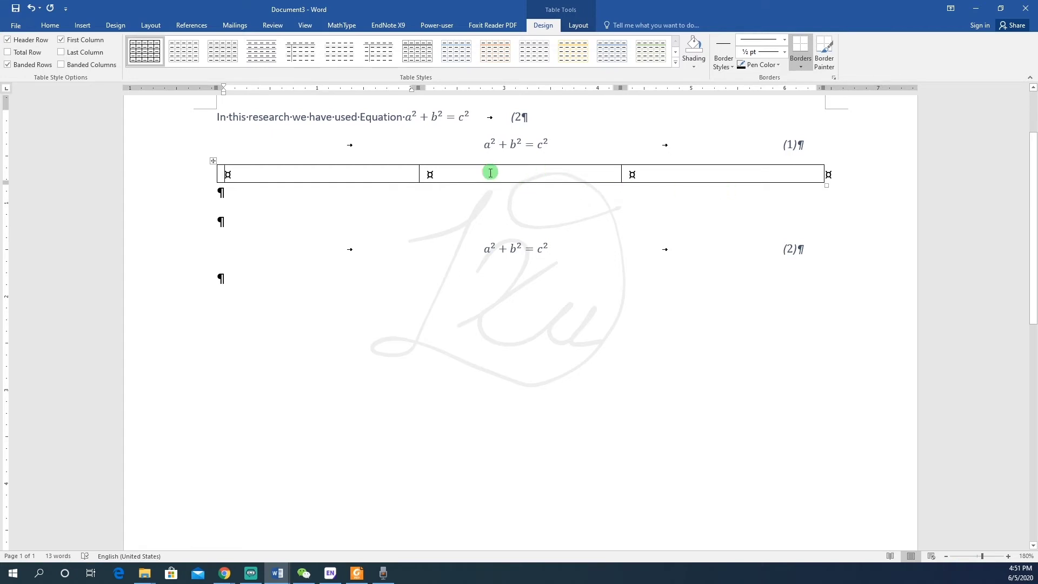
Widen the middle column to 5 inches and set the left column width to 1 inch
left_click(525, 164)
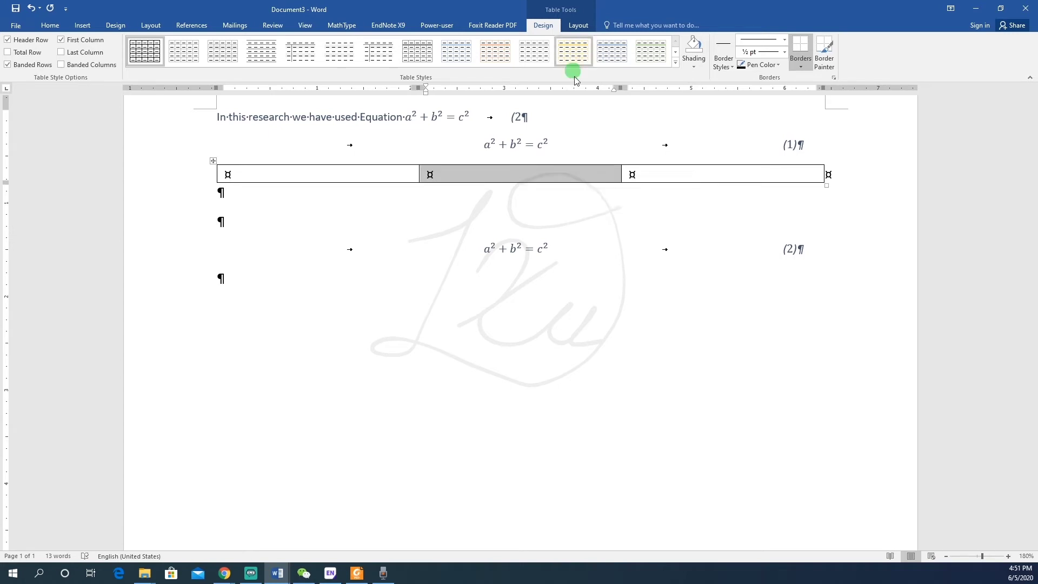
left_click(578, 25)
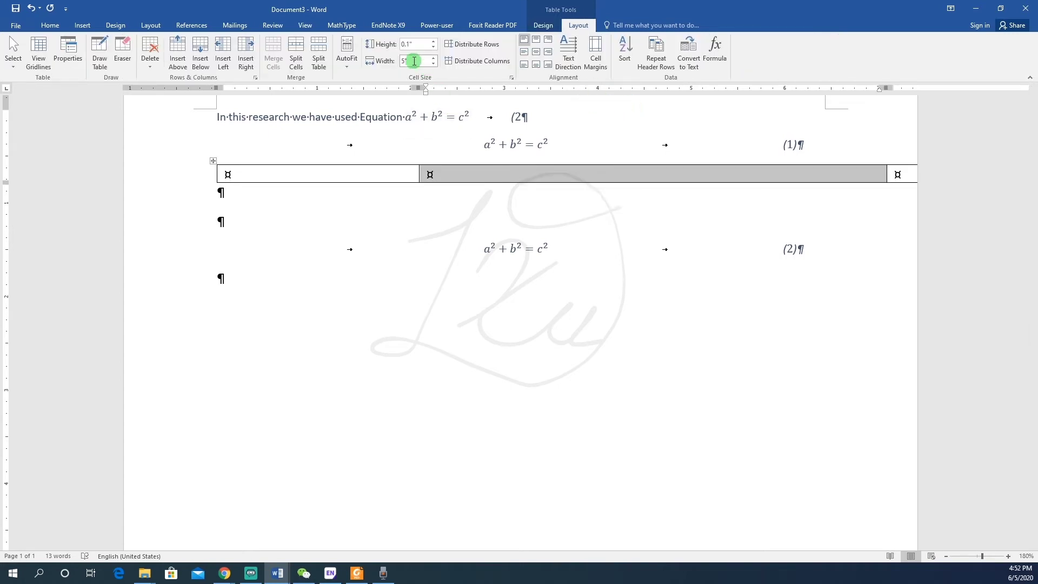
left_click(301, 160)
left_click(416, 60)
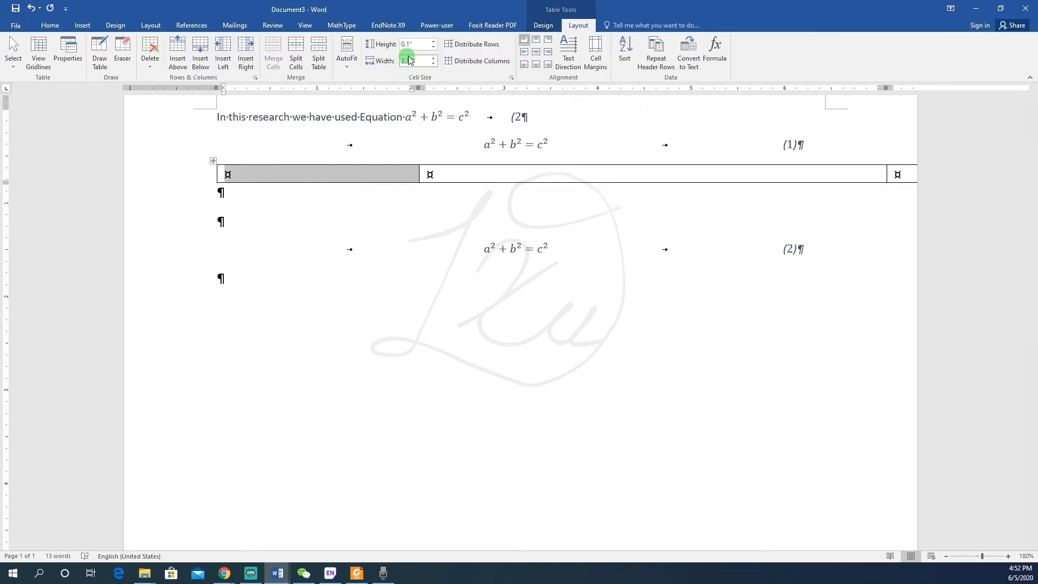
type("0.5")
key("Return")
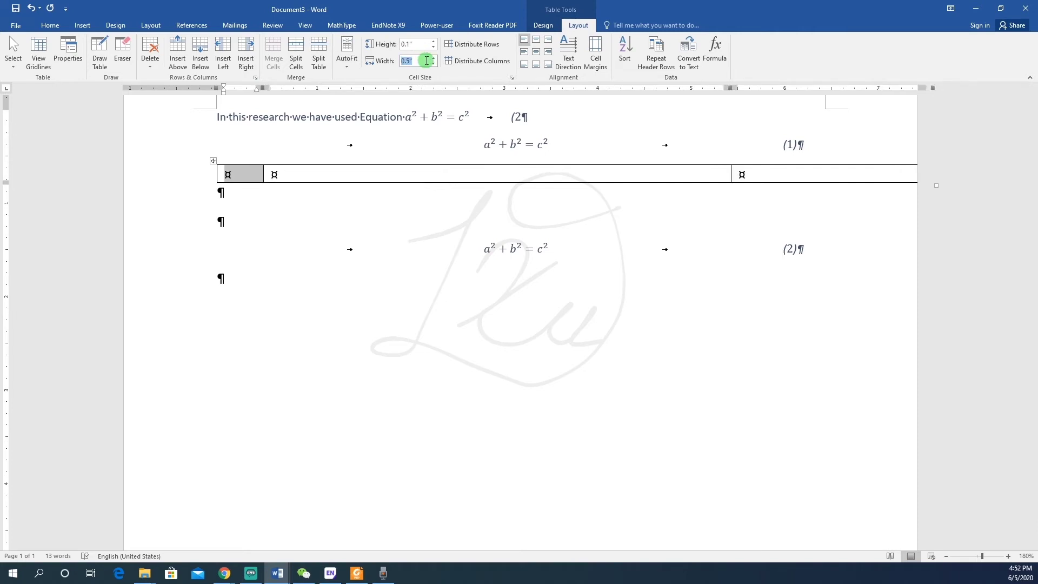
type("1")
key("Return")
Set the right column to 1 inch and narrow the middle column to 4.5 inches
key("Tab")
key("Tab")
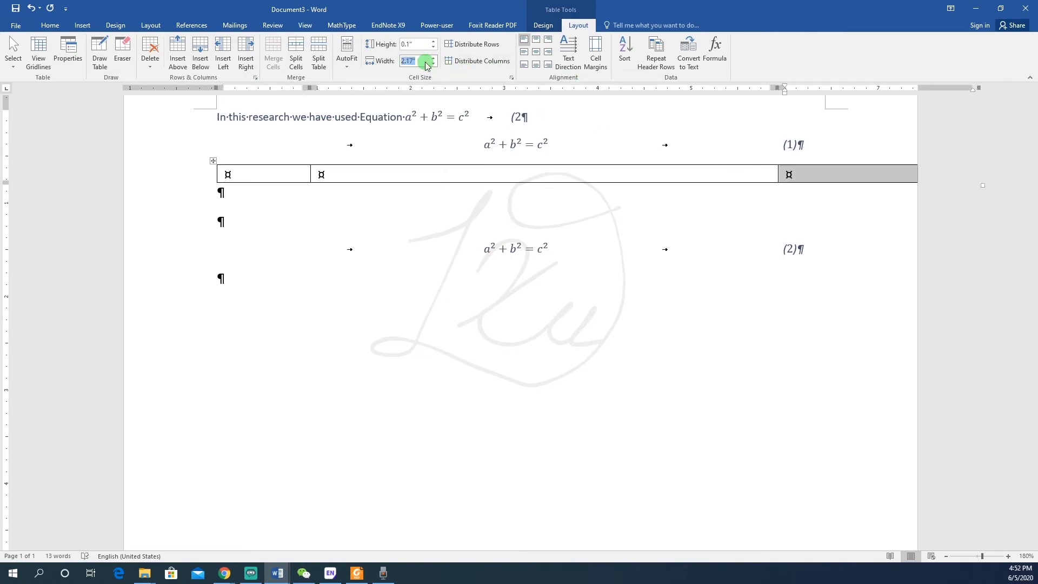
left_click(425, 61)
type("1")
key("Return")
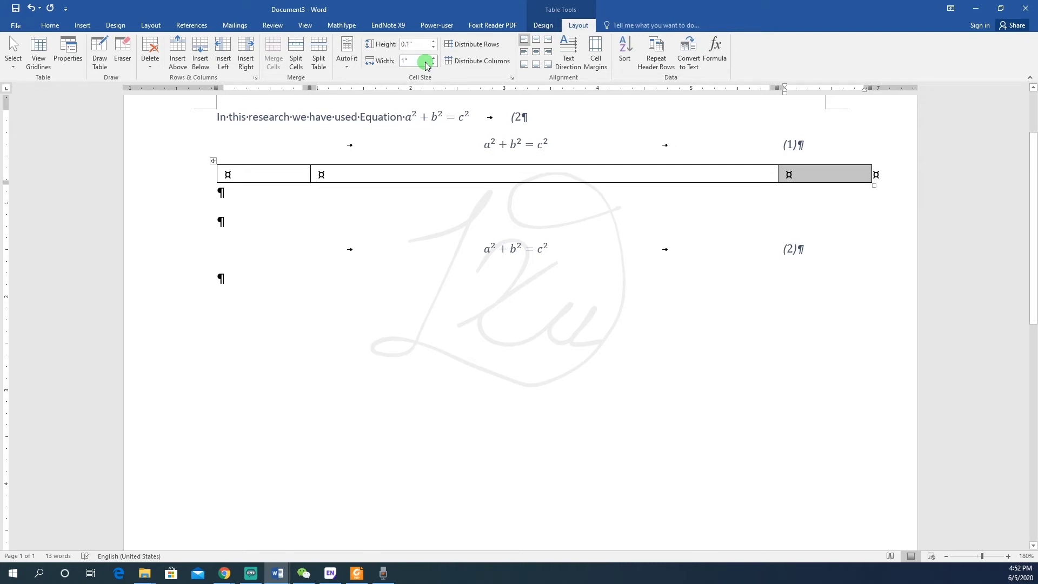
scroll(855, 171, "up", 1)
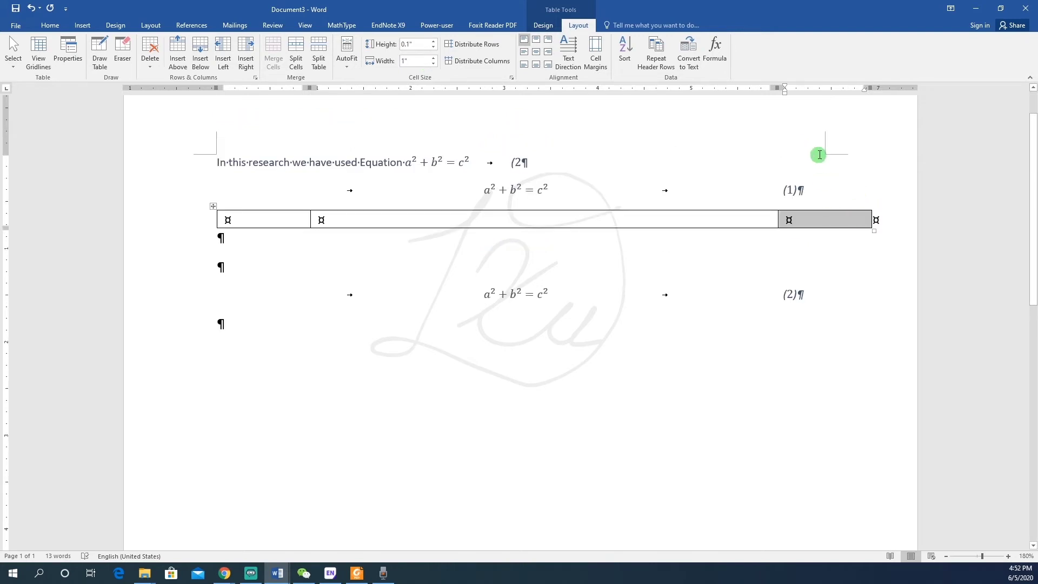
left_click(589, 209)
left_click(417, 61)
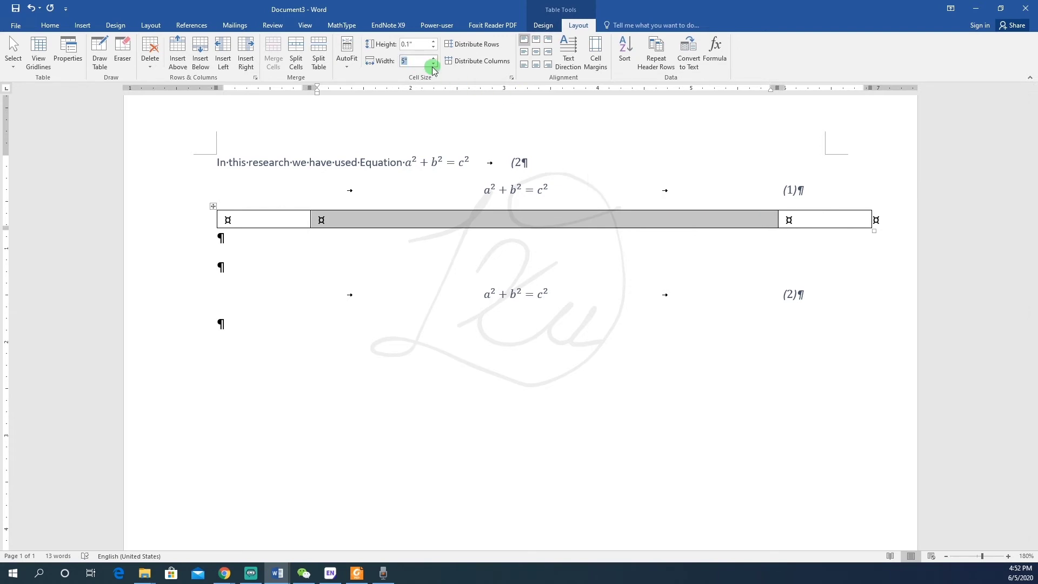
type("4.5")
key("Return")
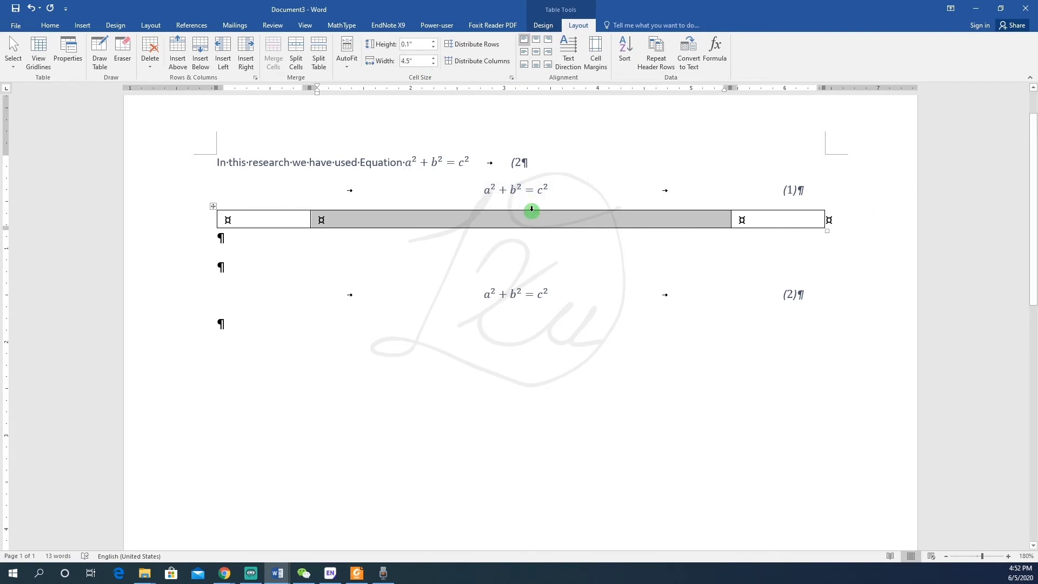
Centre the contents of the whole table row
left_click(217, 212)
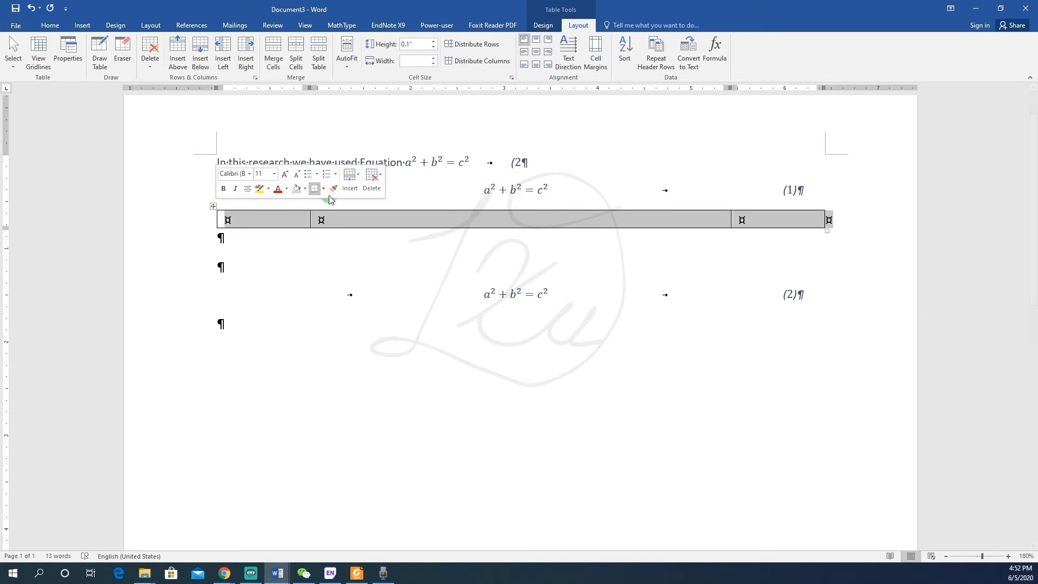
left_click(50, 25)
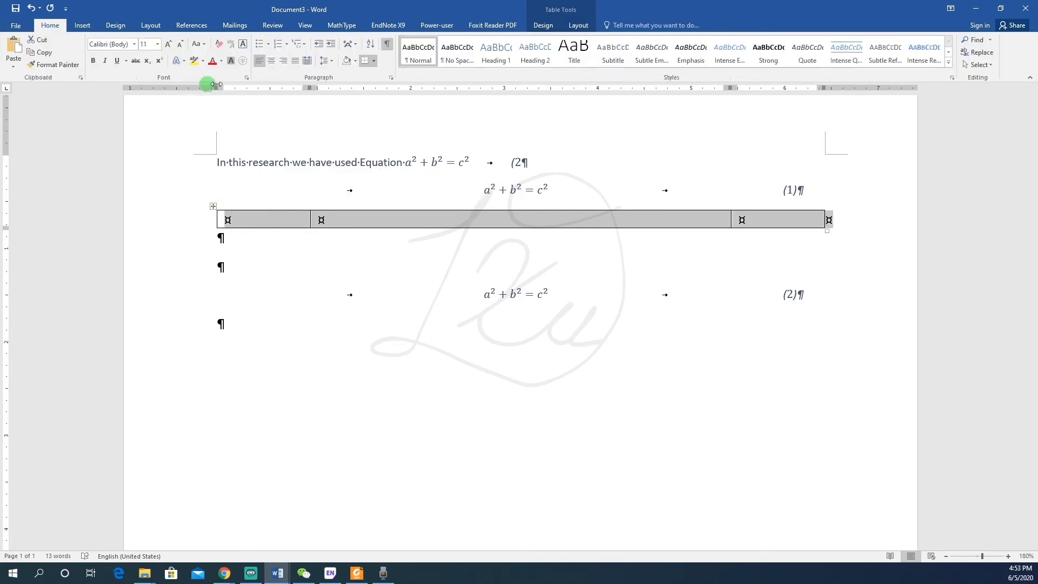
left_click(269, 67)
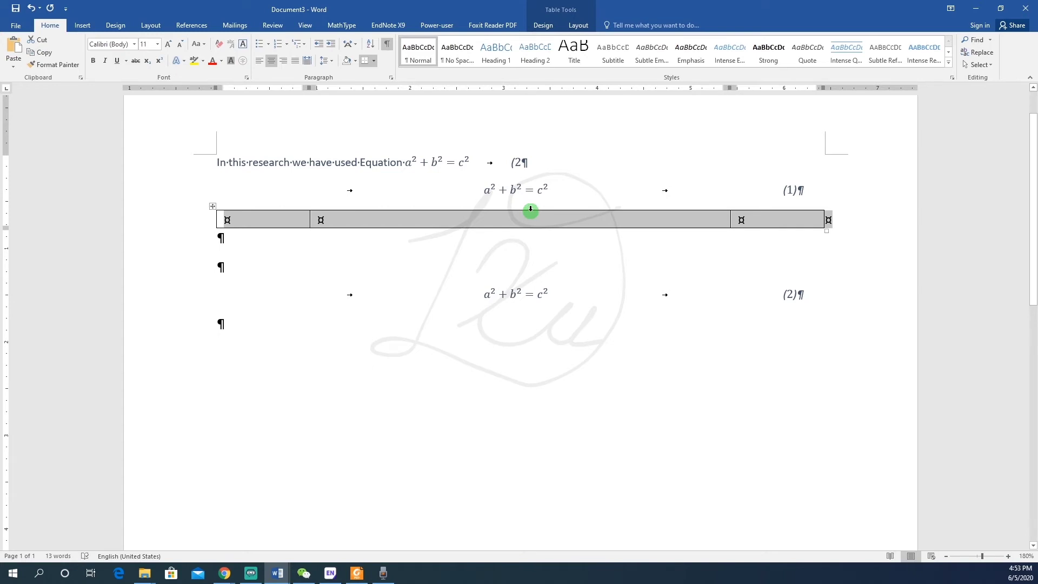
Insert the built-in Quadratic Formula equation into the table's middle cell
left_click(363, 219)
key("alt+n")
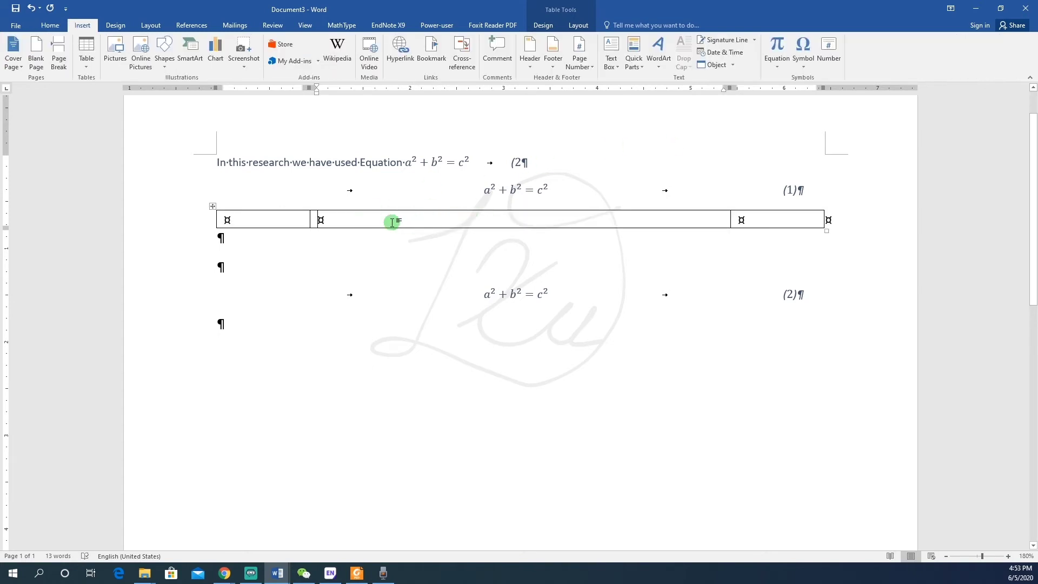
left_click(777, 65)
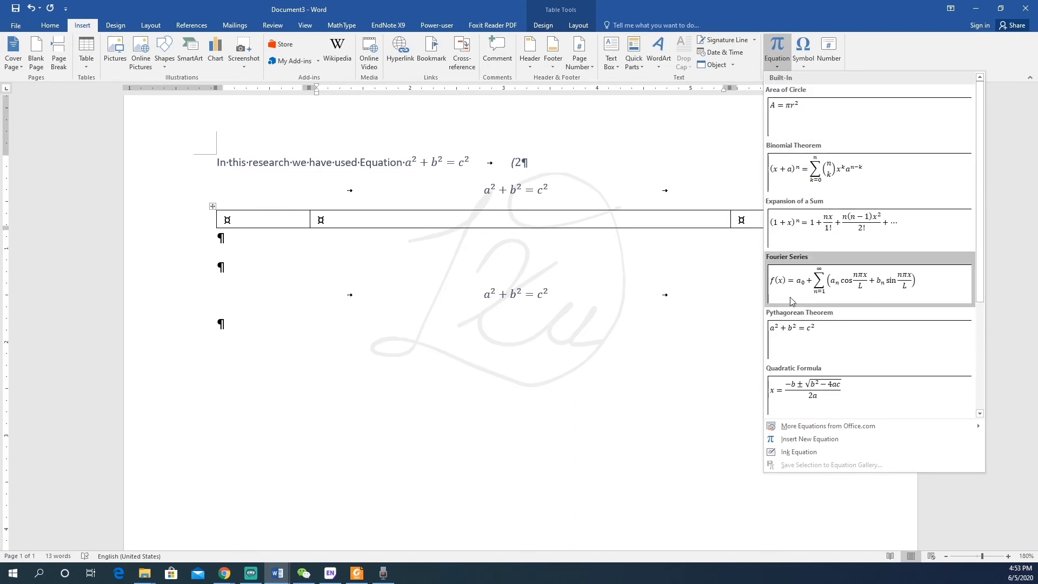
left_click(835, 392)
left_click(646, 230)
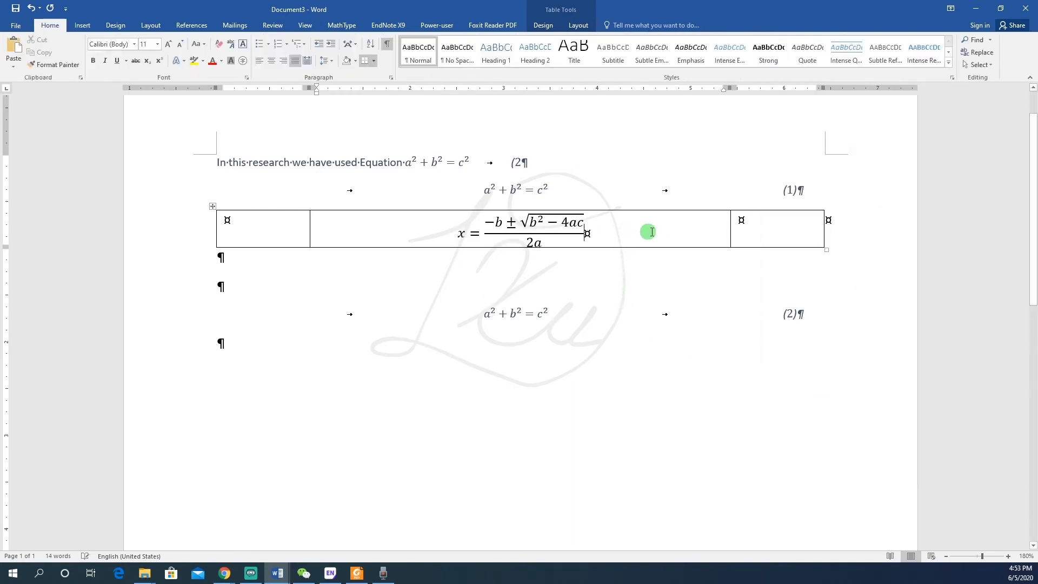
left_click(755, 226)
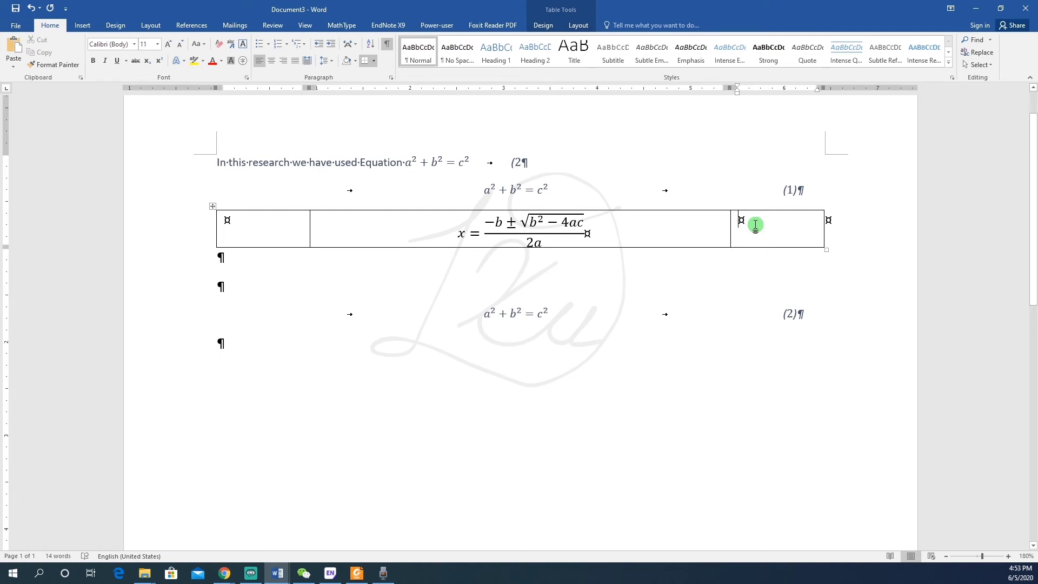
Insert an Equation caption with the label excluded, so only the number 2 appears
left_click(194, 27)
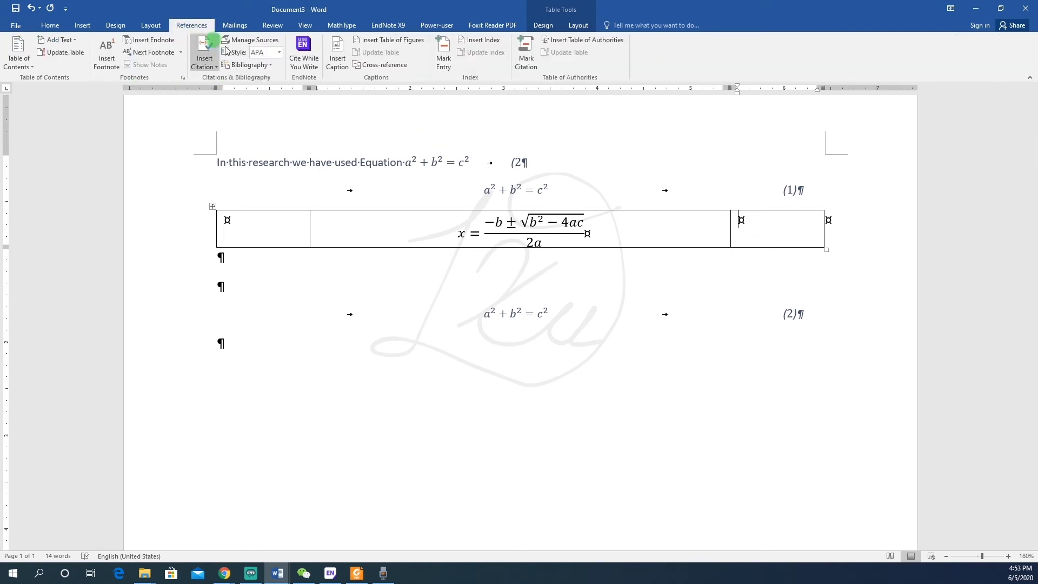
left_click(337, 54)
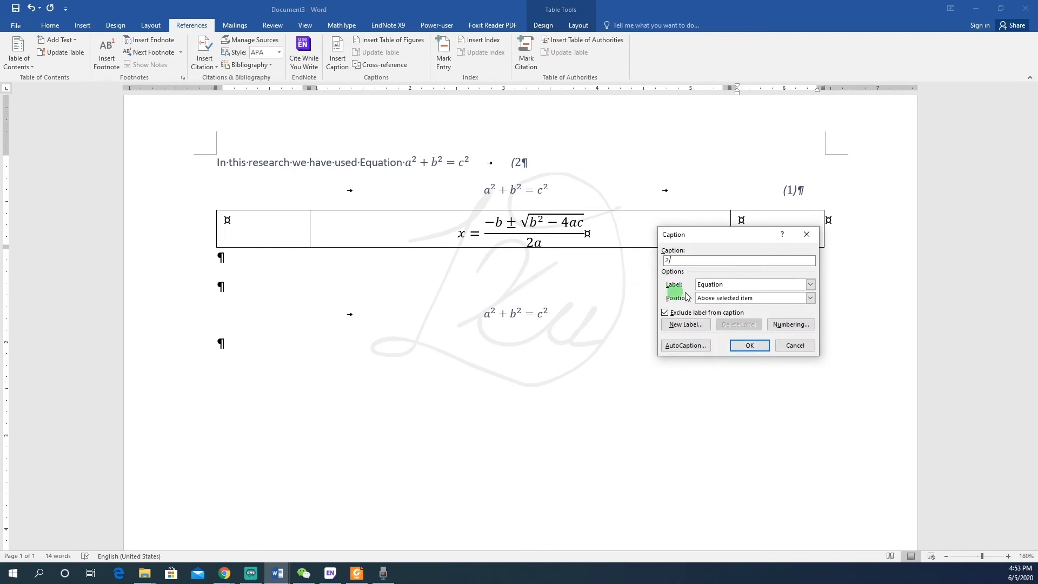
left_click(750, 345)
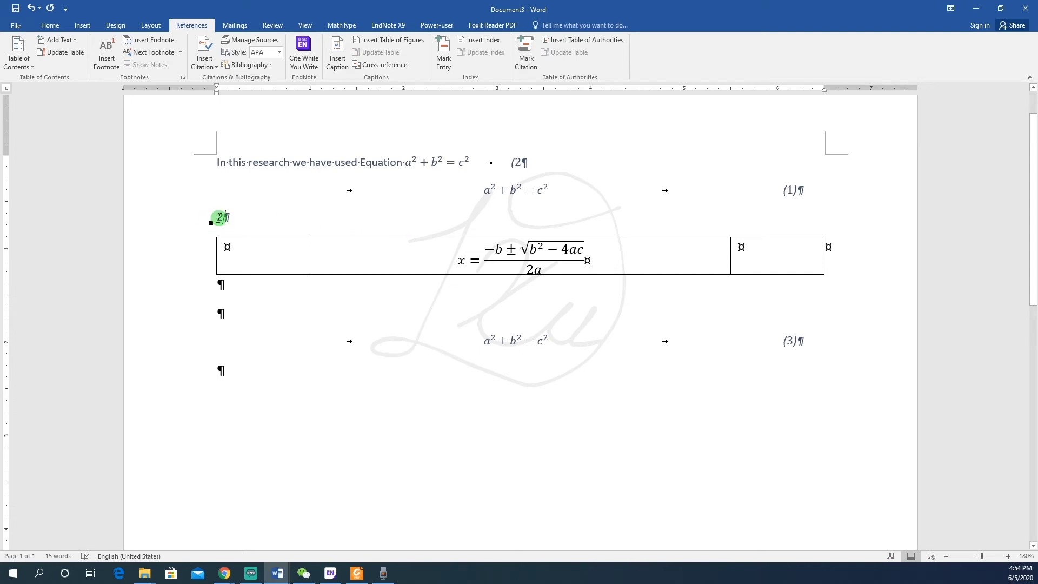
Cut the caption number 2 and paste it into the table's right cell
double_click(220, 217)
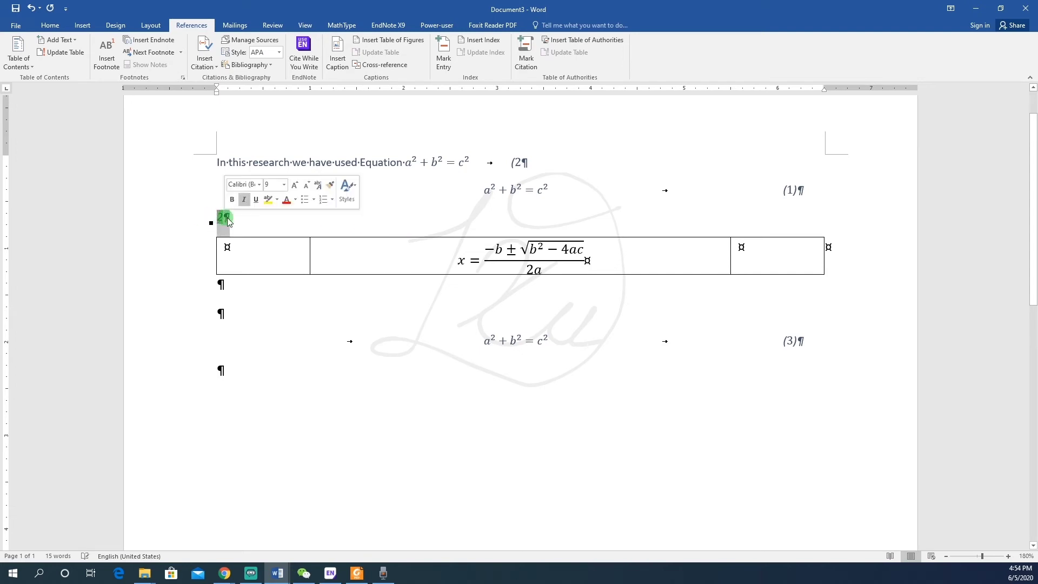
key("ctrl+x")
left_click(758, 248)
key("ctrl+v")
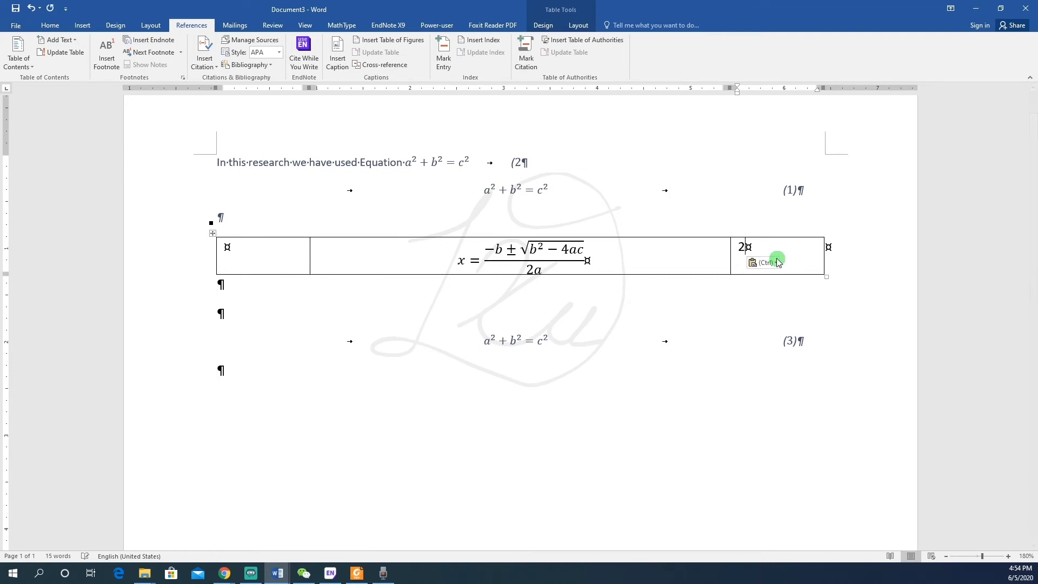
Centre the number 2 horizontally and vertically within the right cell
left_click(585, 258)
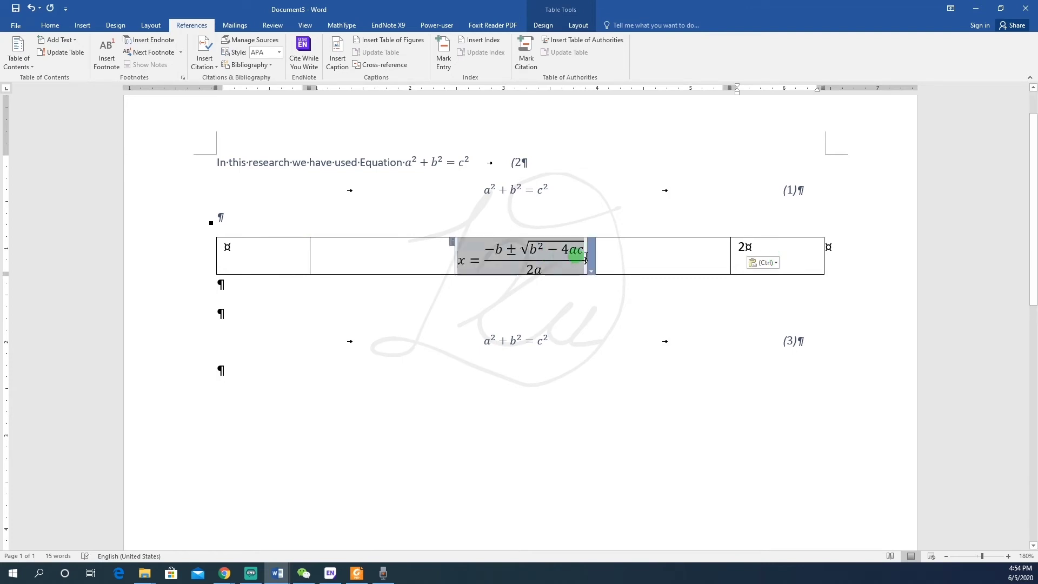
left_click(579, 25)
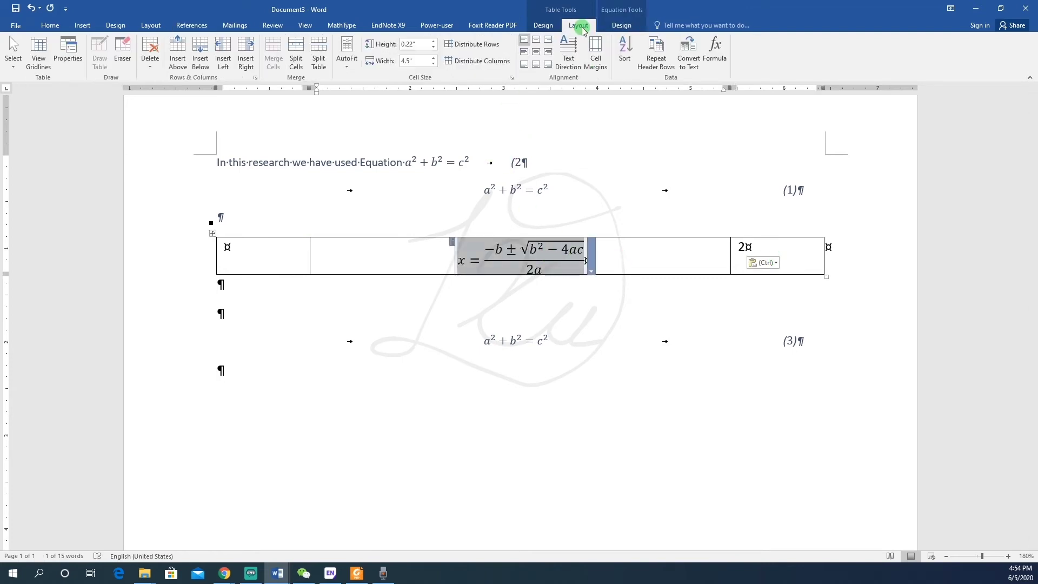
left_click(543, 53)
left_click(753, 257)
left_click_drag(737, 246, 765, 246)
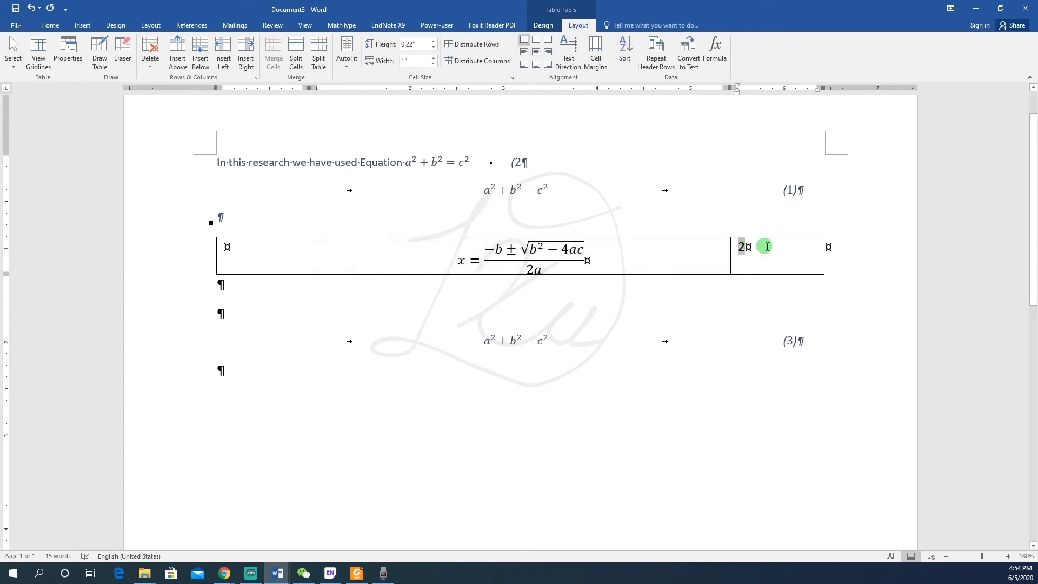
left_click(536, 52)
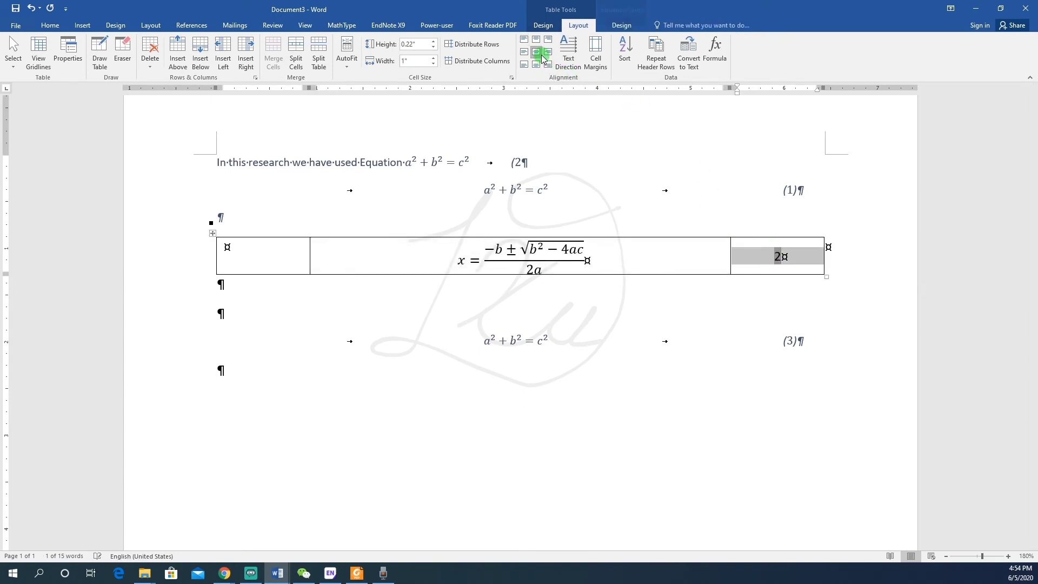
Wrap the number in parentheses so it reads (2)
left_click(781, 256)
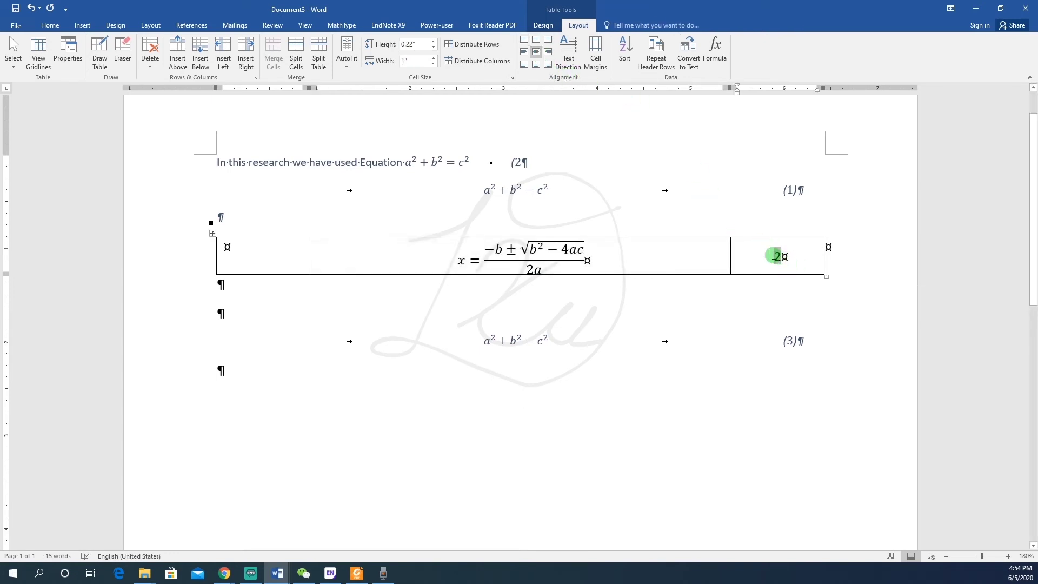
type("(")
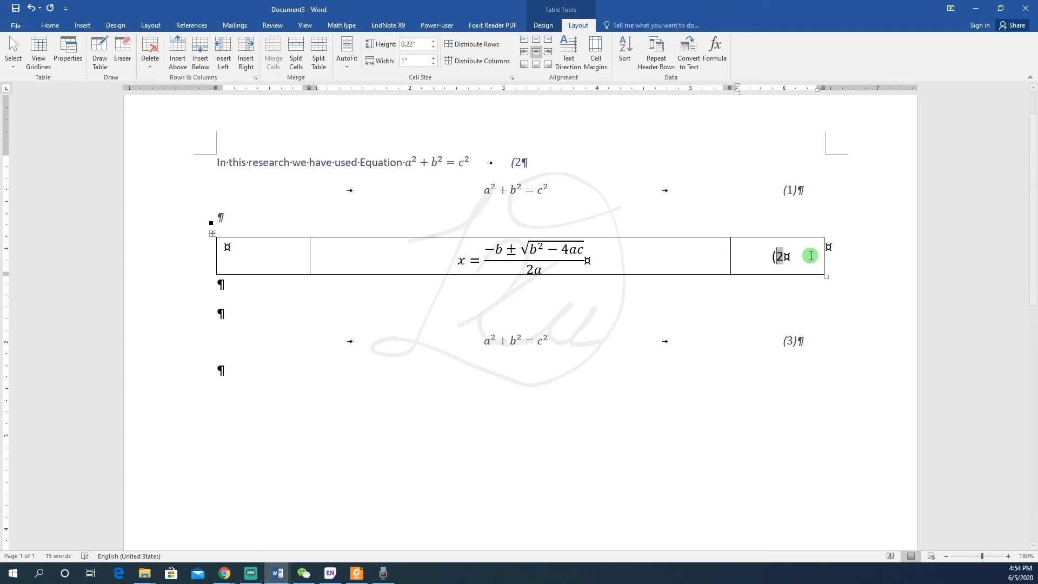
left_click(803, 256)
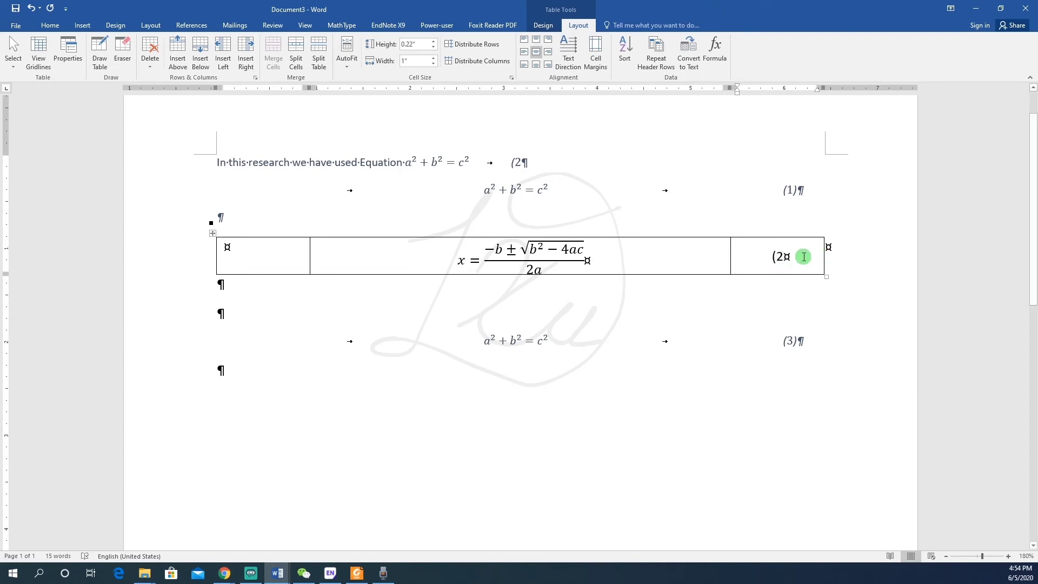
type(")")
Remove all borders from the equation table with No Border
left_click(213, 233)
left_click(544, 26)
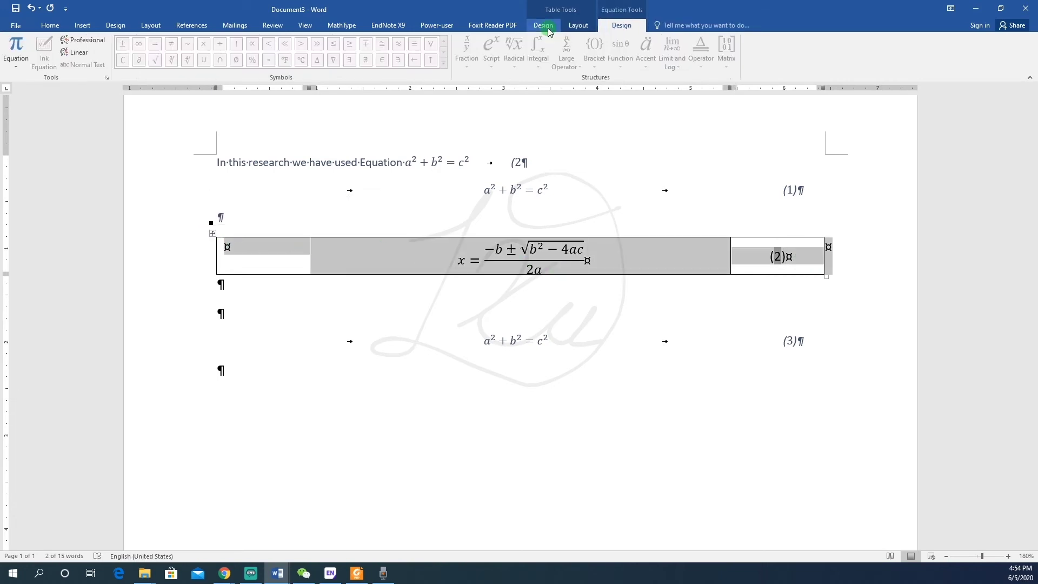
left_click(801, 67)
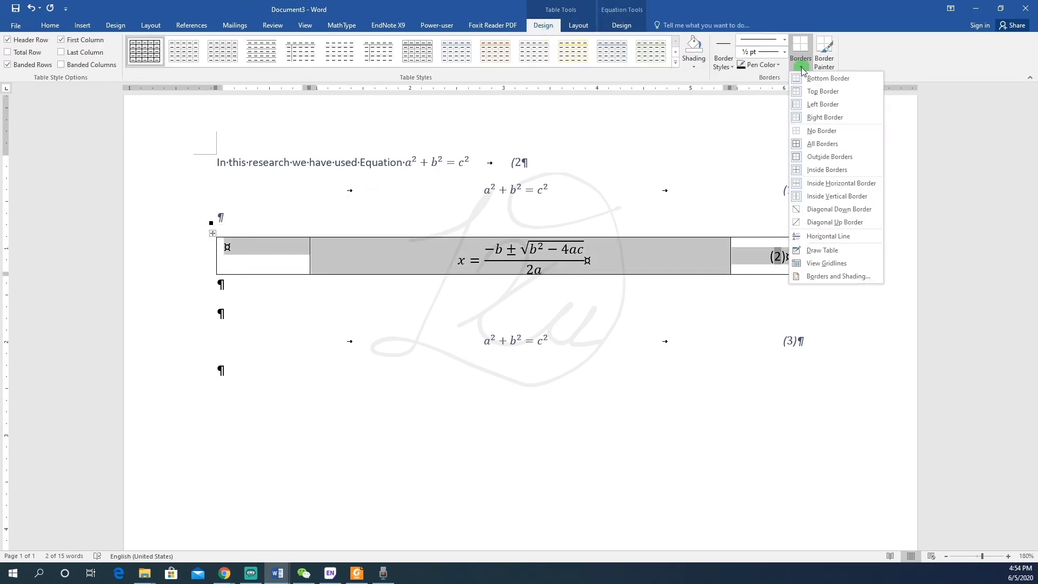
left_click(817, 136)
left_click(235, 218)
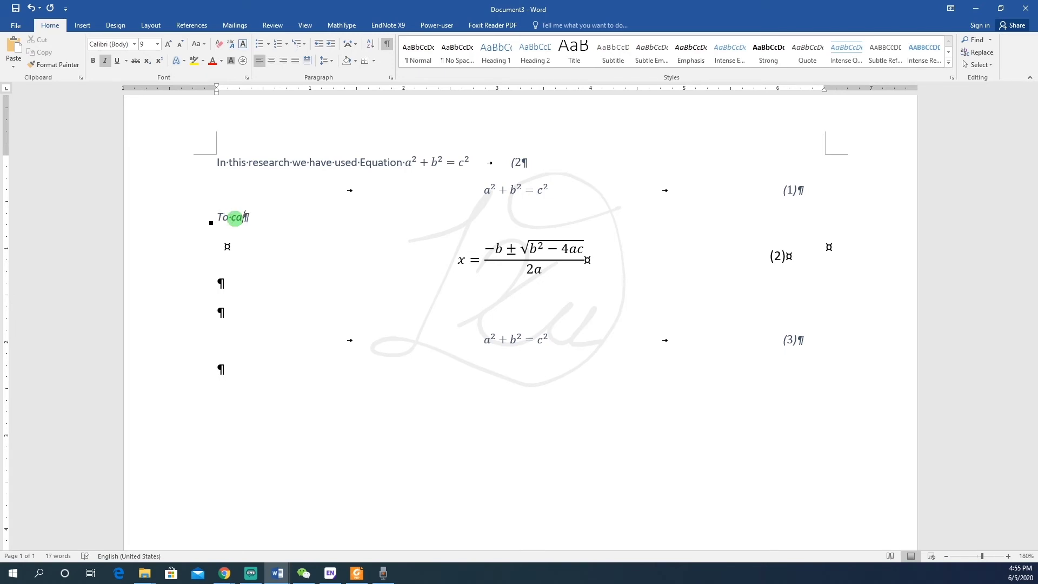
Type the italic sentence 'To calculate the air flow exchange rate, Equation () can be used.' above the table
type("To calculate the air flow e")
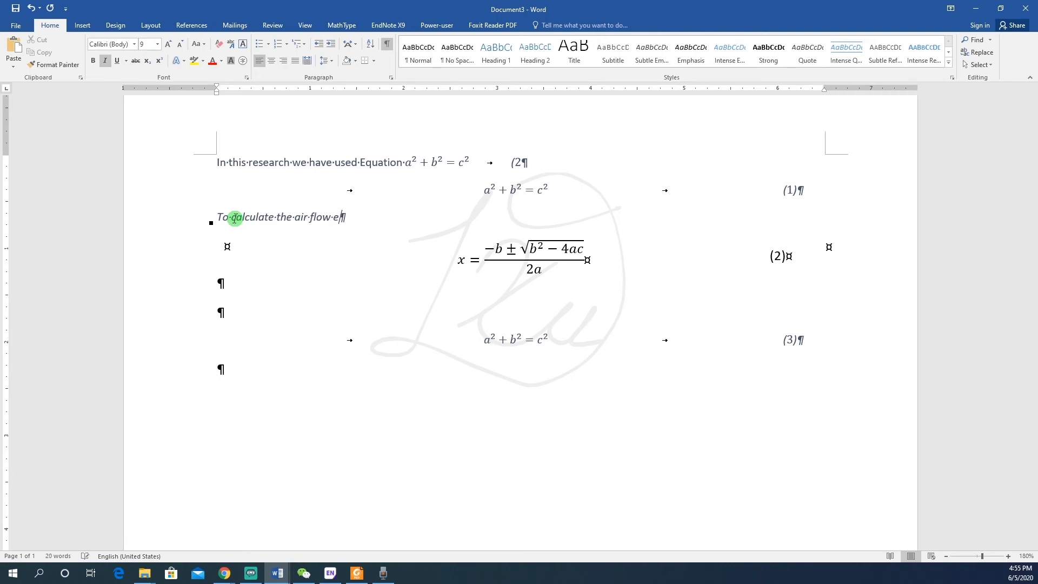
type("xchange rate, E")
type("quation")
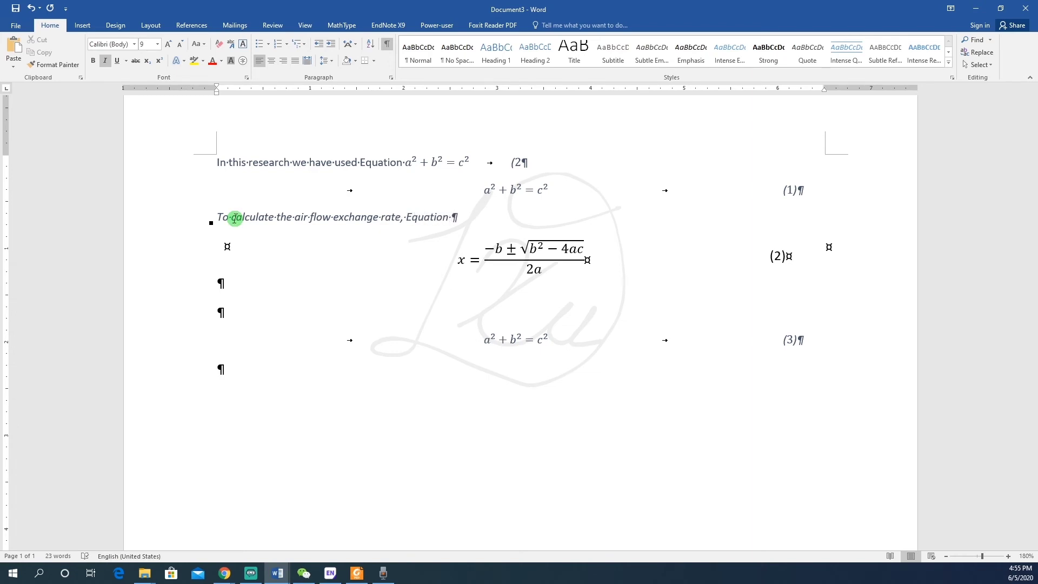
type(" () can be used.")
left_click(454, 217)
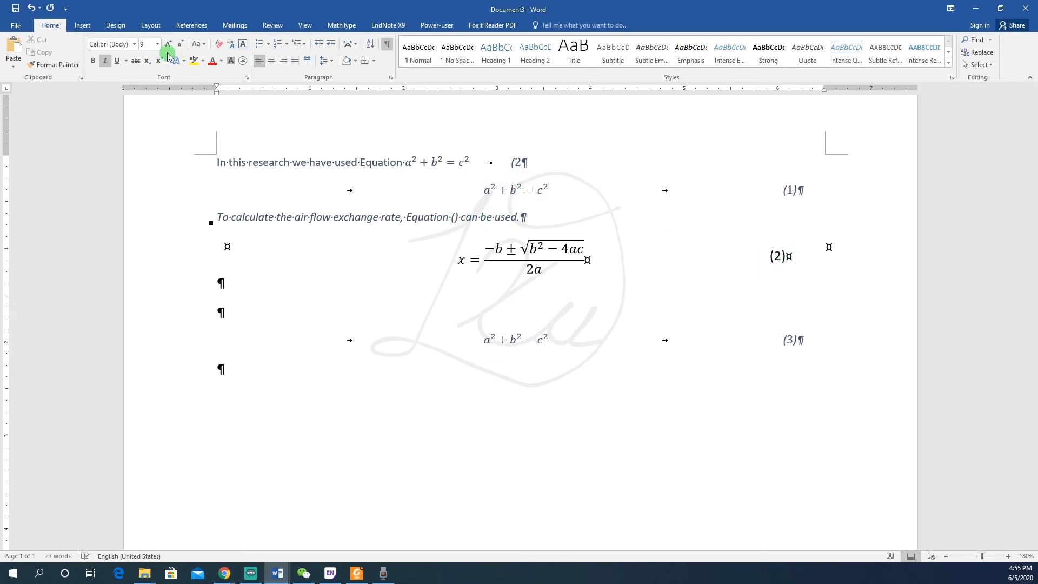
Fill the empty parentheses with an 'Only label and number' cross-reference to equation (2)
left_click(192, 25)
left_click(386, 66)
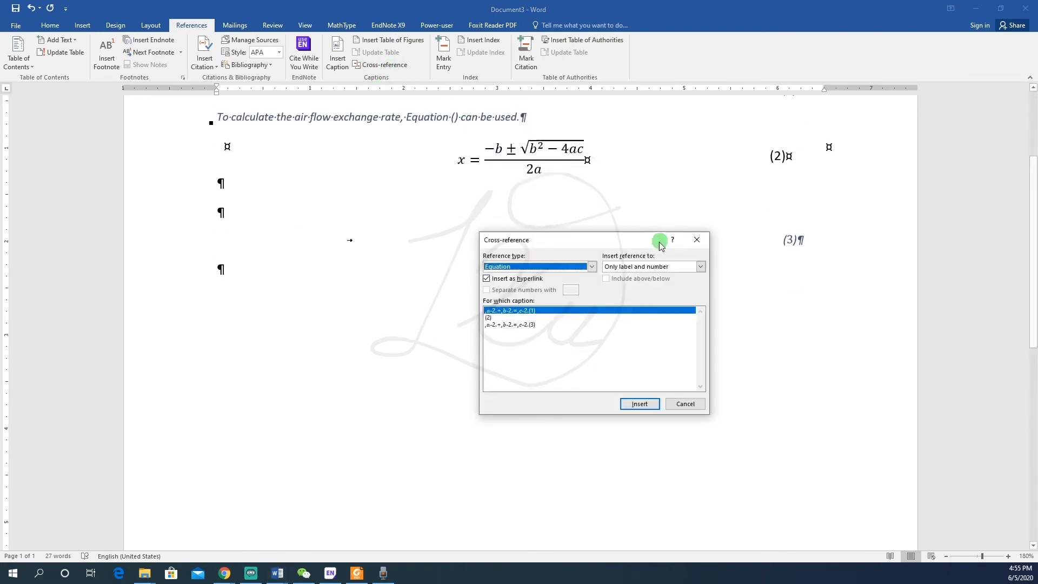
left_click(494, 320)
left_click(644, 414)
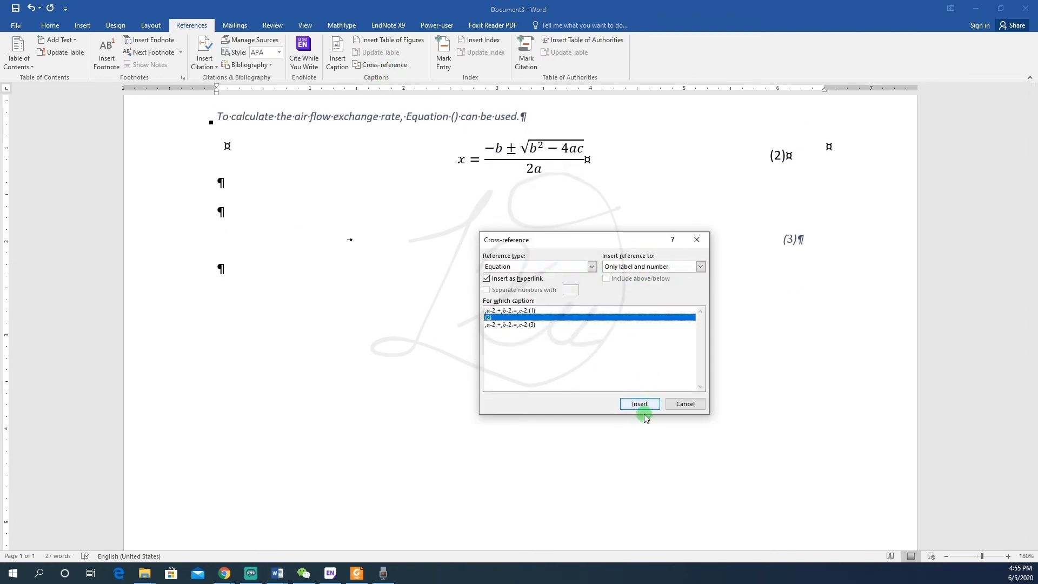
left_click(685, 404)
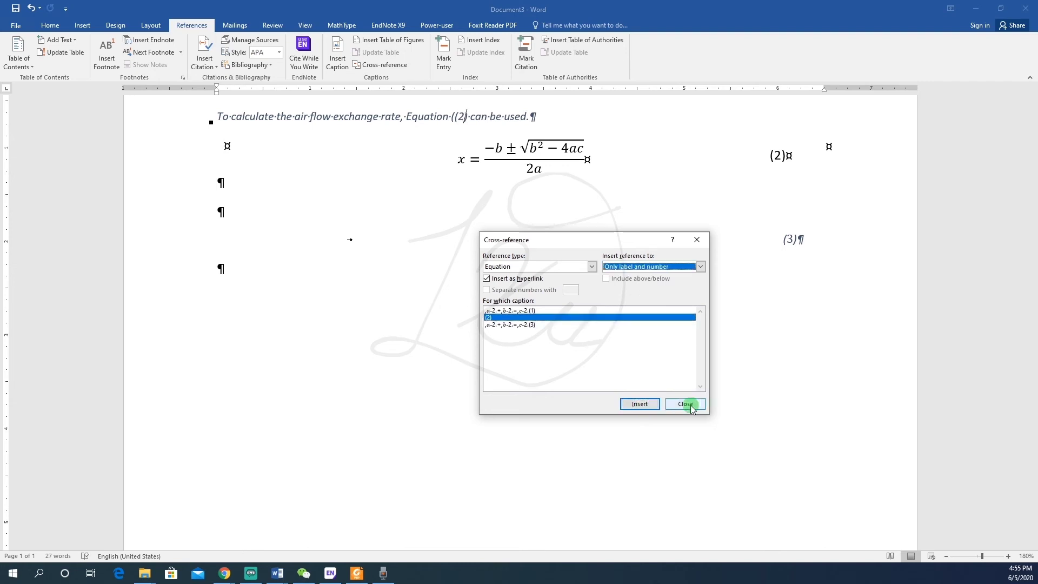
left_click(538, 160)
scroll(453, 212, "up", 2)
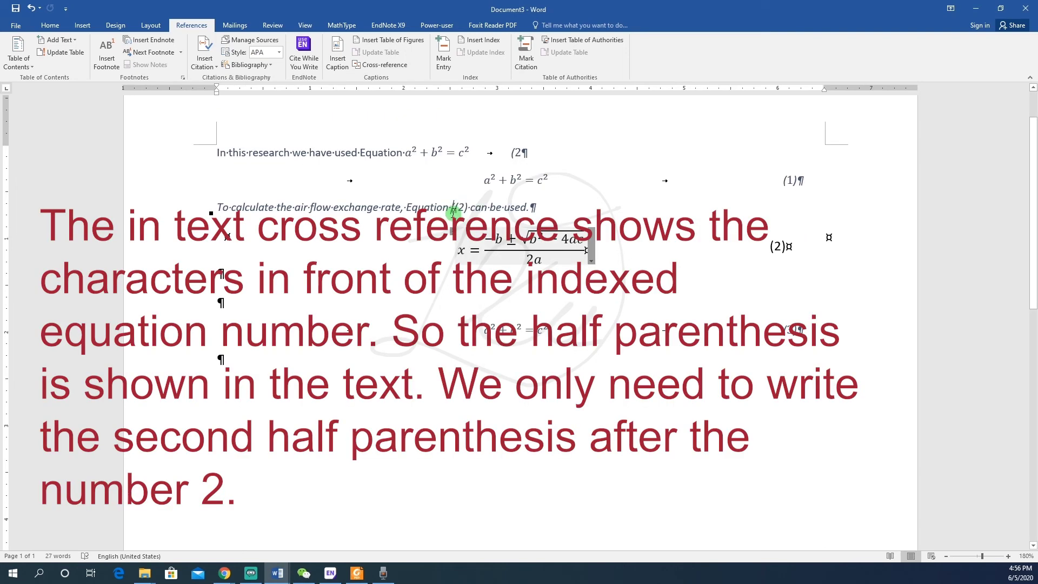
key("Right")
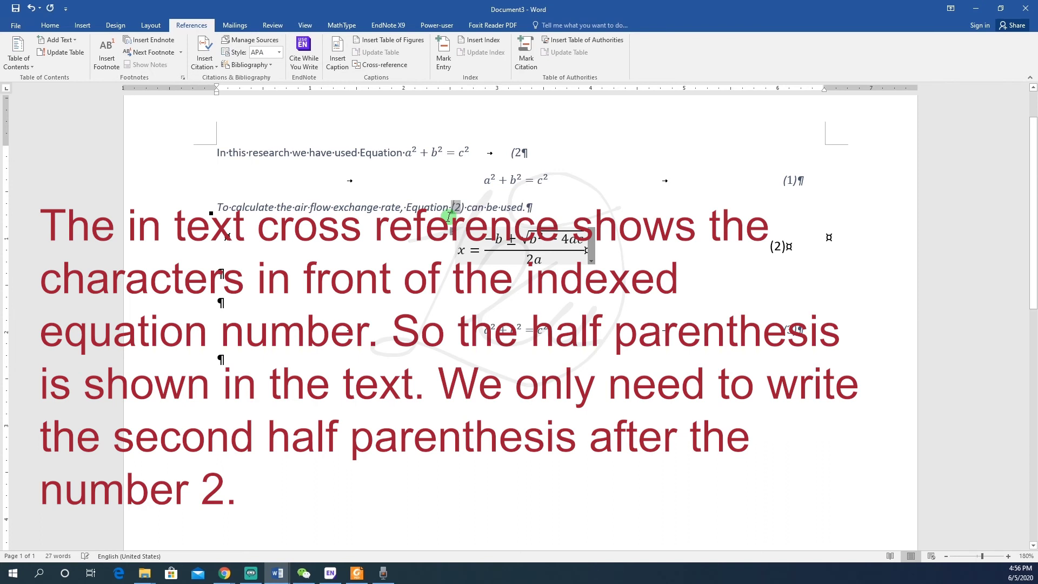
left_click(573, 202)
scroll(574, 202, "up", 2)
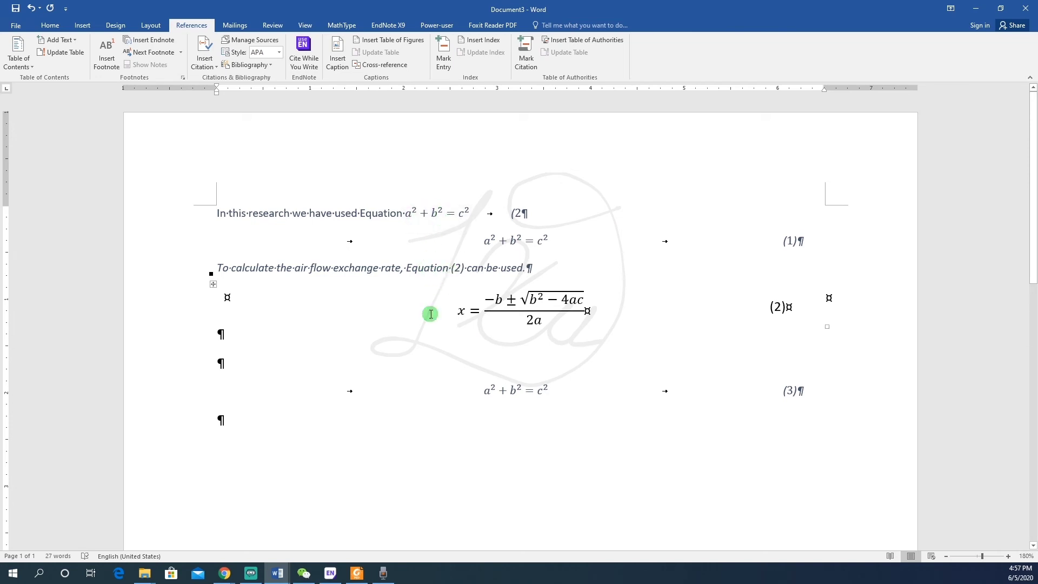
Paste a copy of the quadratic-formula table row on a new line above equation (1)
left_click(196, 301)
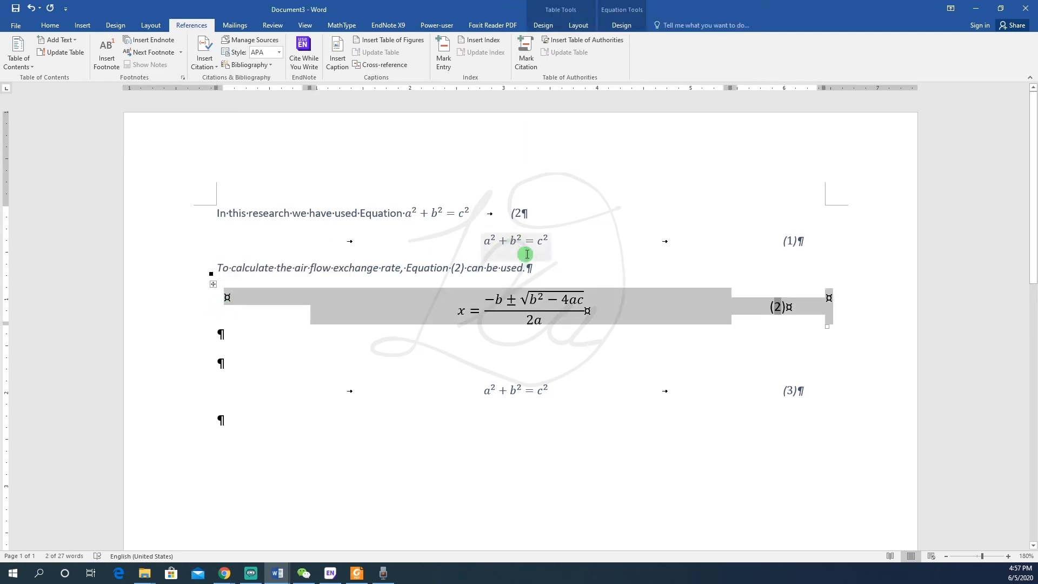
left_click(333, 240)
key("Return")
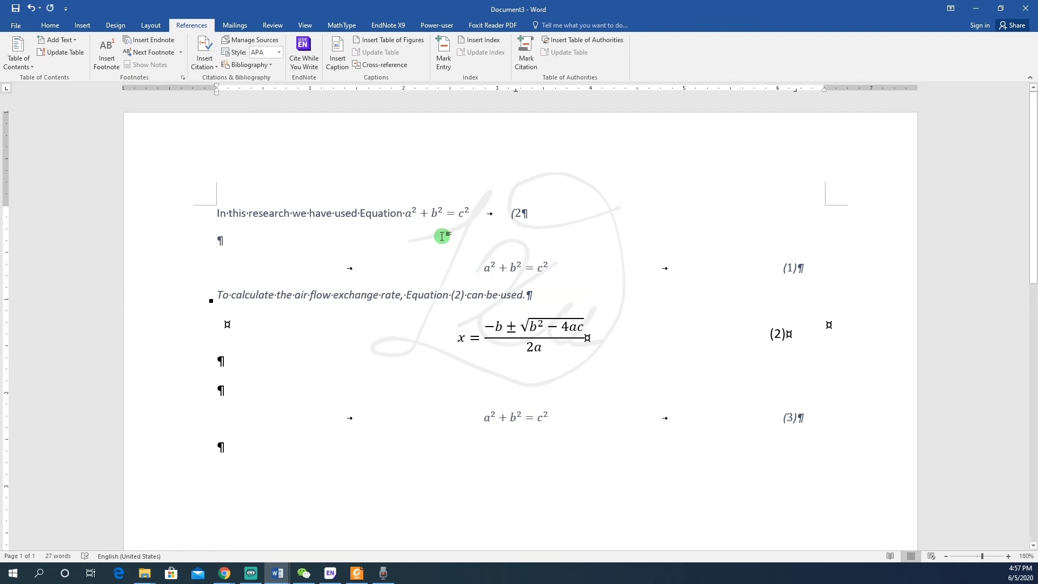
key("ctrl+v")
scroll(692, 311, "down", 1)
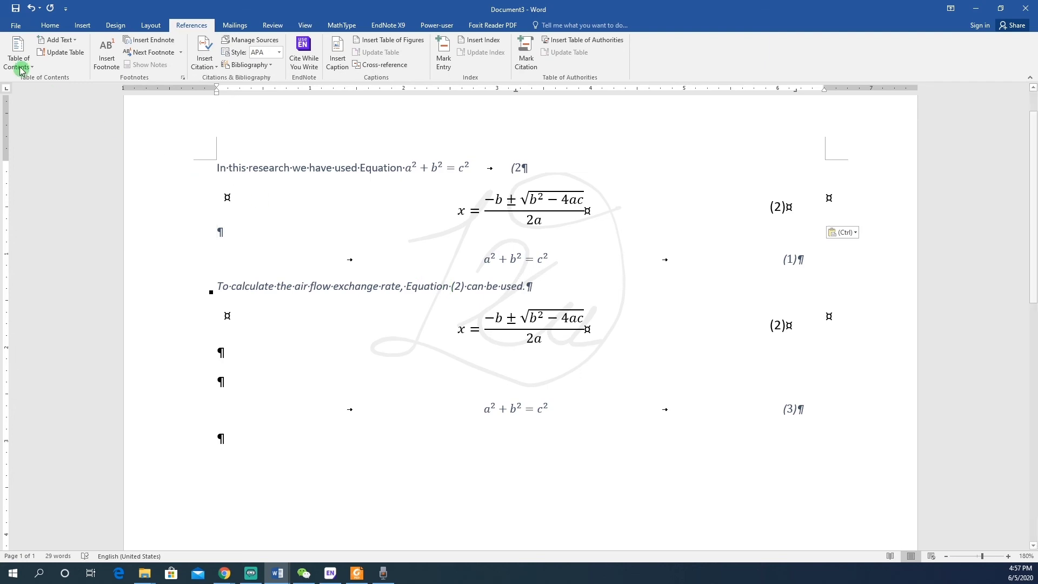
Refresh fields via print preview so equations run (1) to (4) and the reference reads (3)
left_click(18, 25)
left_click(62, 156)
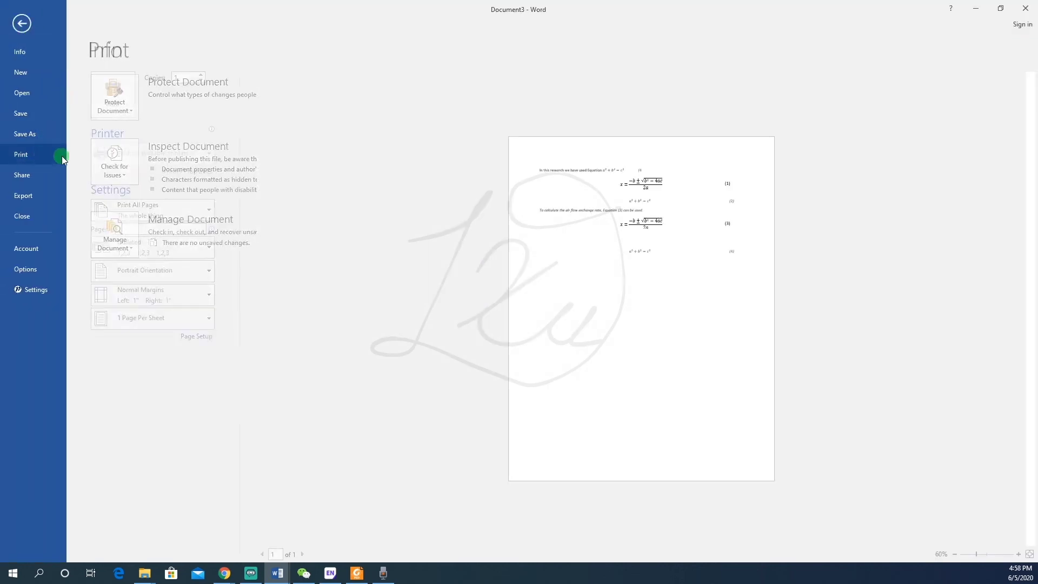
left_click(28, 24)
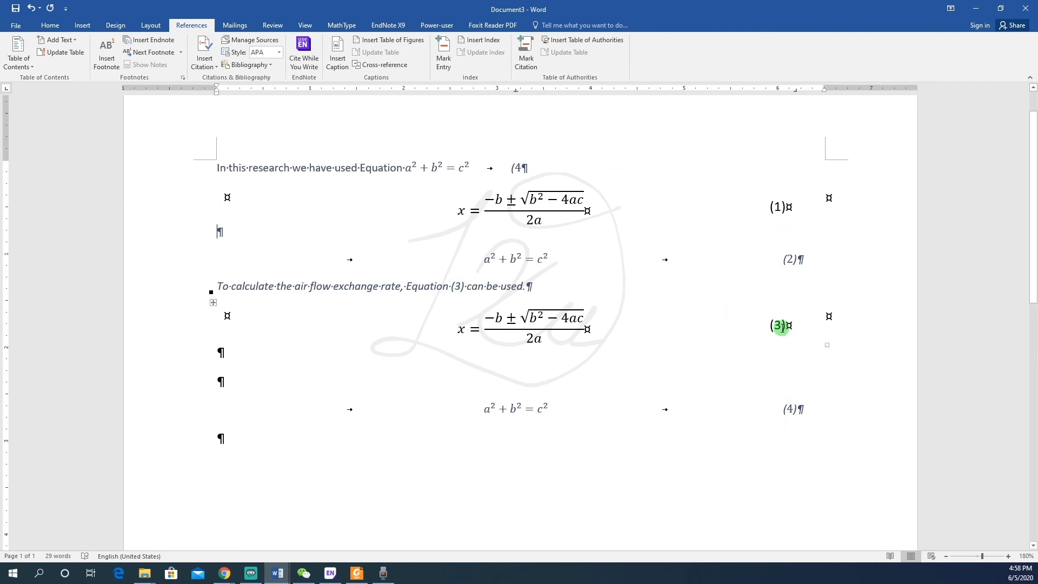
Save the equation (3) table row as a named Equations gallery entry, then add a blank line below equation (2)
scroll(781, 327, "down", 1)
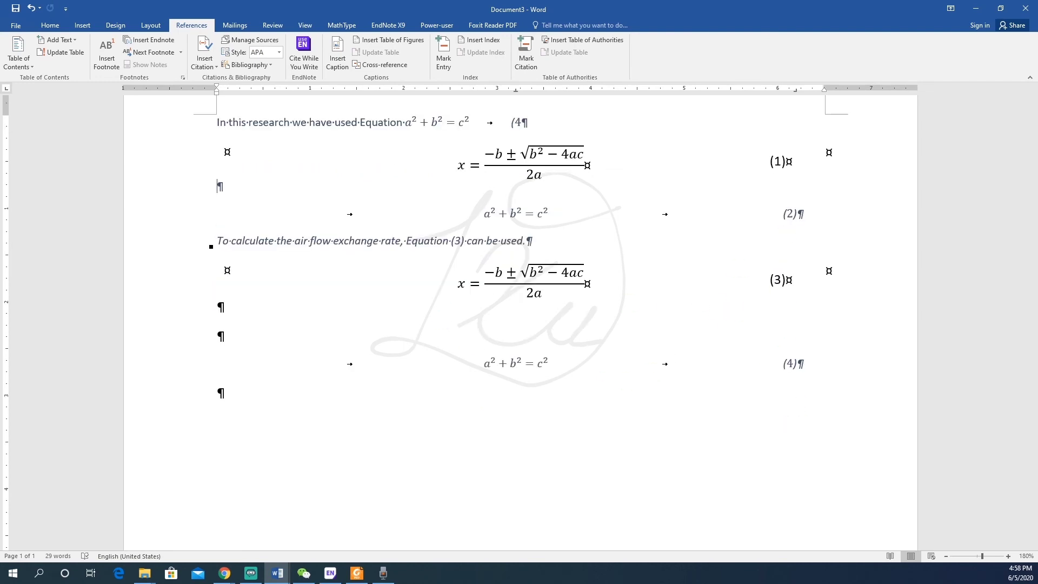
left_click(203, 281)
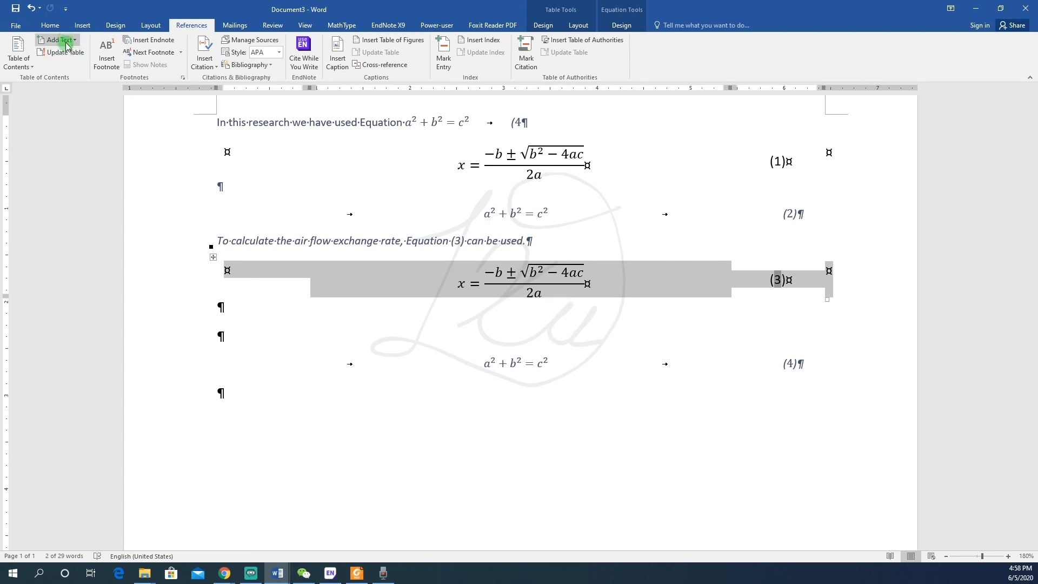
left_click(82, 26)
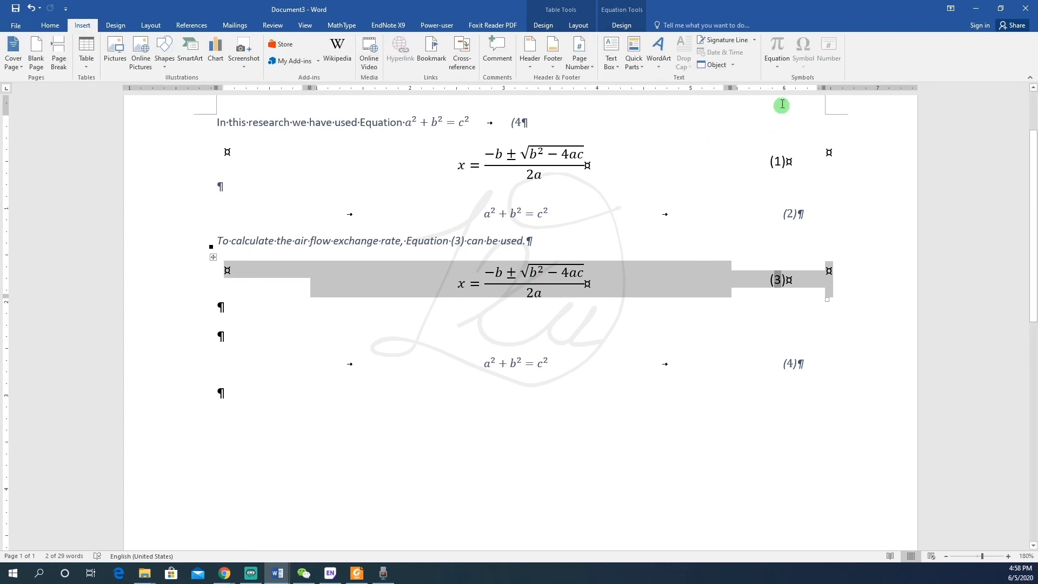
left_click(777, 67)
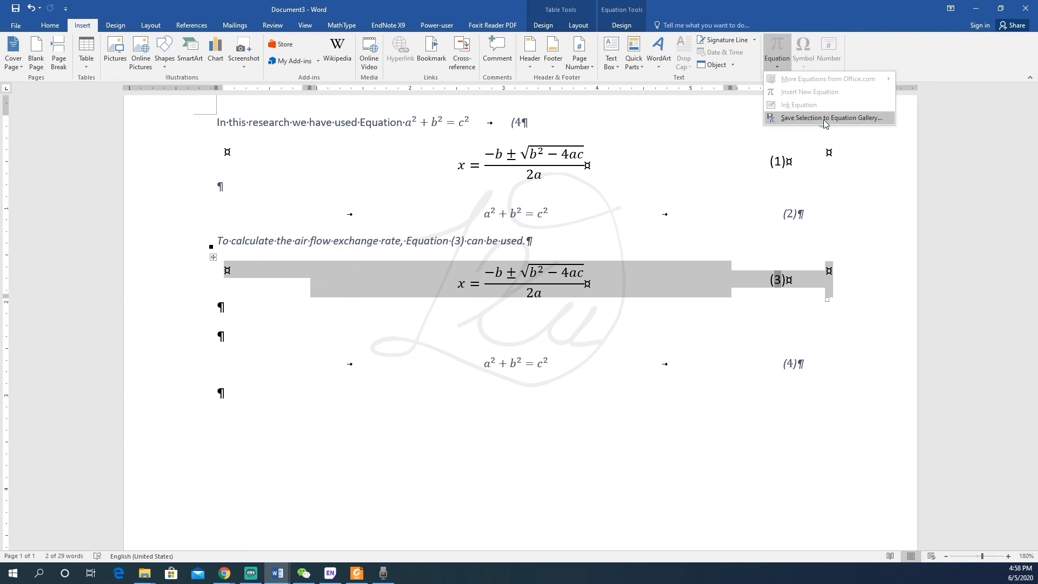
left_click(863, 118)
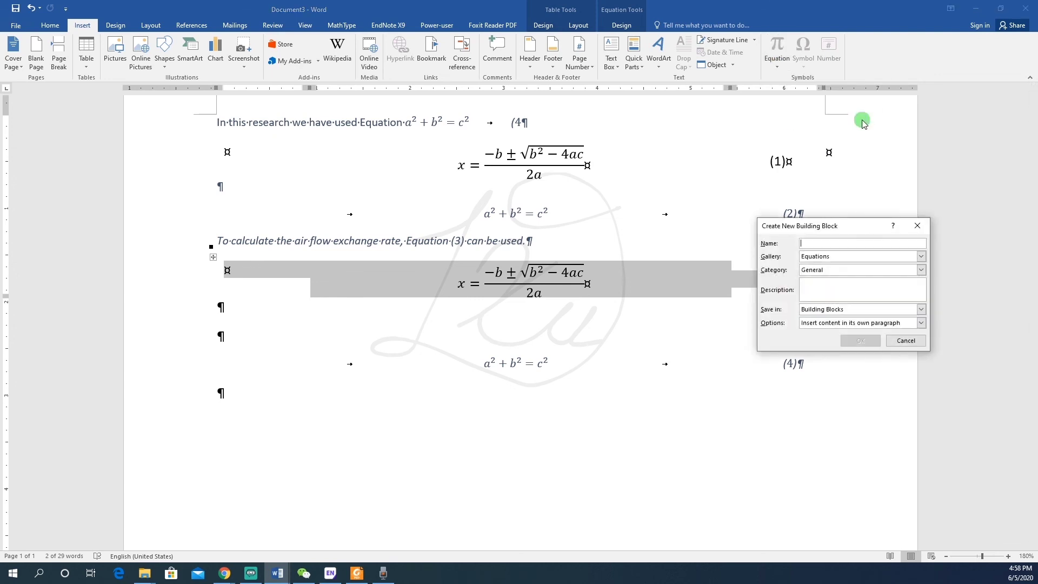
left_click(819, 243)
type("Dr Xu Equation")
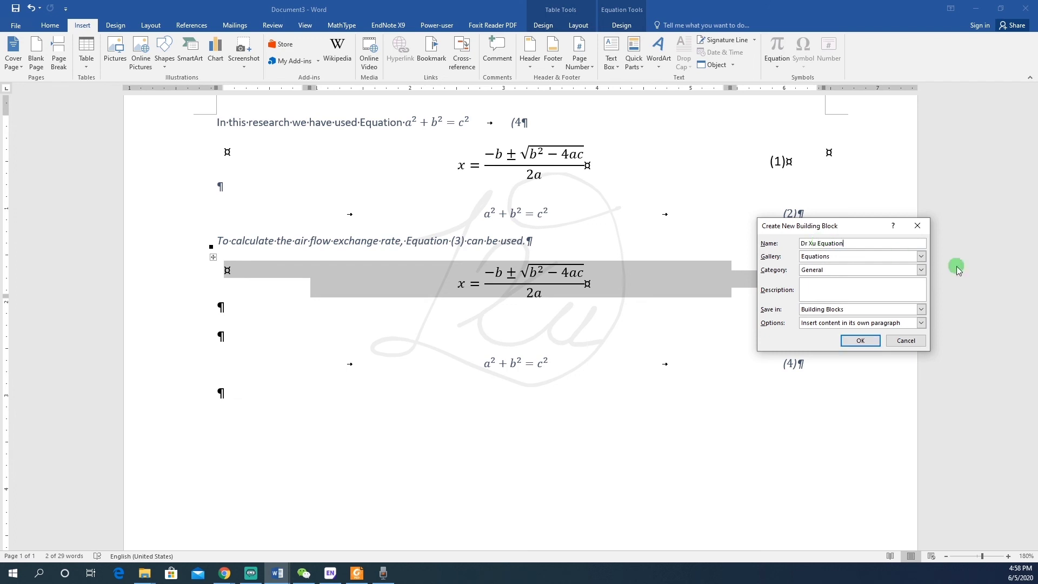
left_click(861, 345)
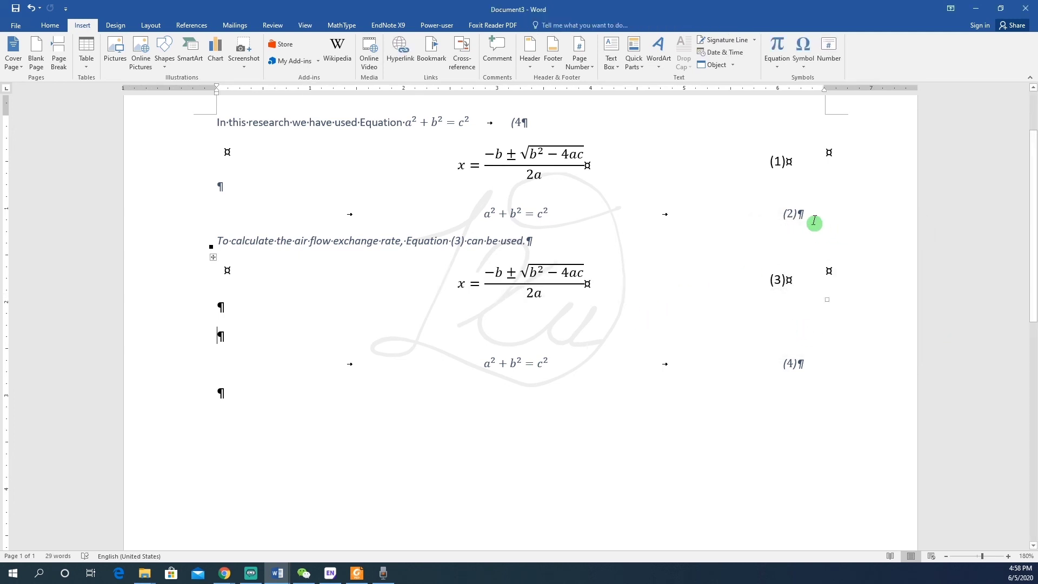
left_click(821, 213)
key("Return")
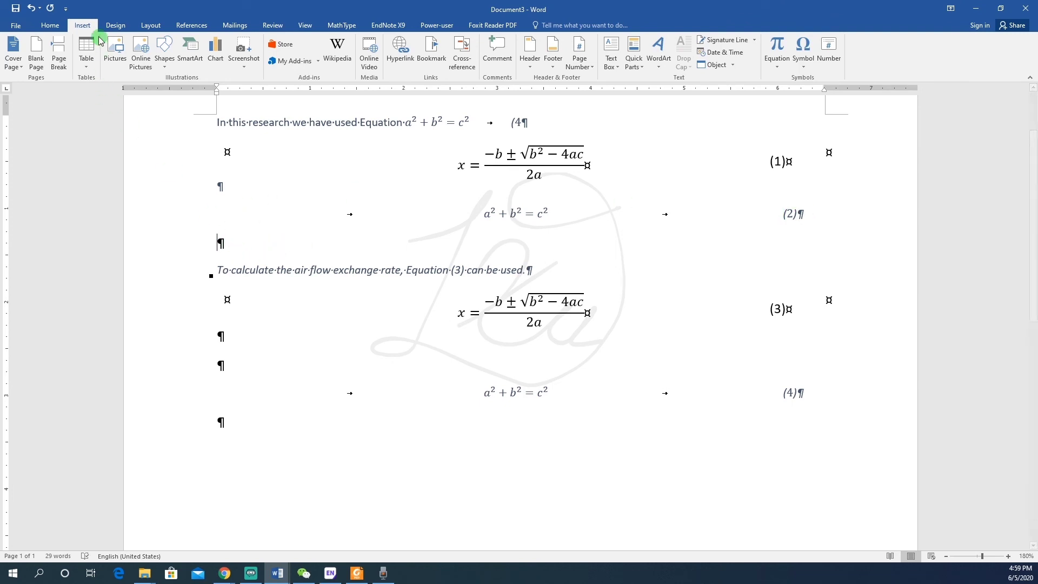
Insert the saved numbered quadratic-formula entry from the Equation gallery's General section below equation (2)
left_click(83, 27)
left_click(781, 68)
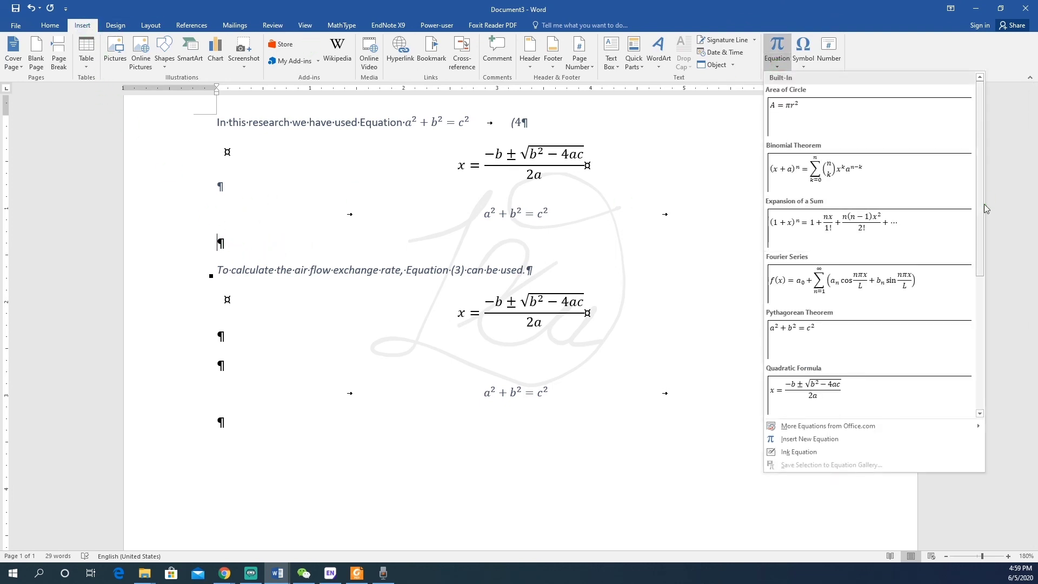
left_click_drag(985, 185, 987, 366)
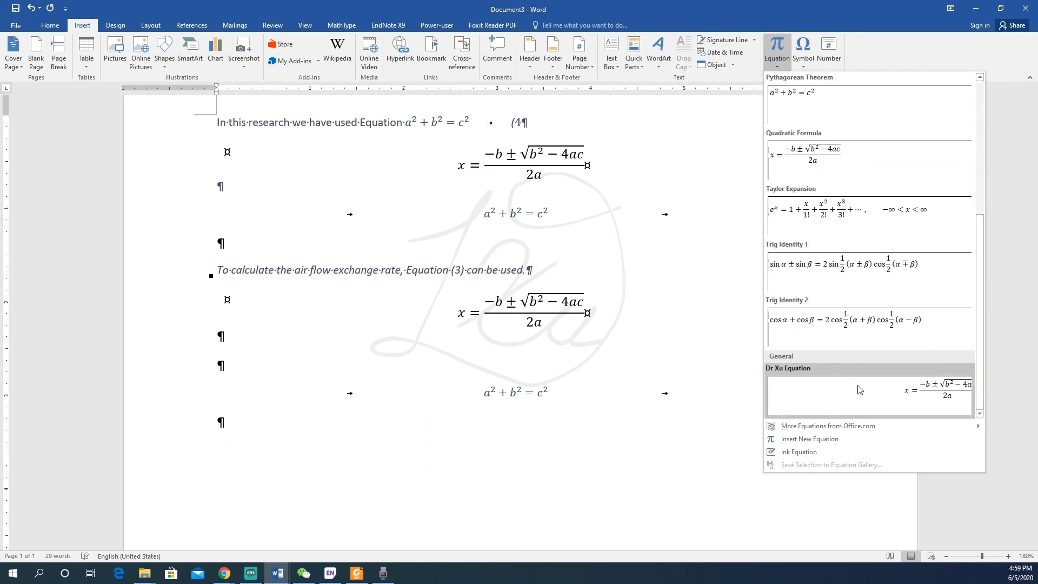
left_click(892, 396)
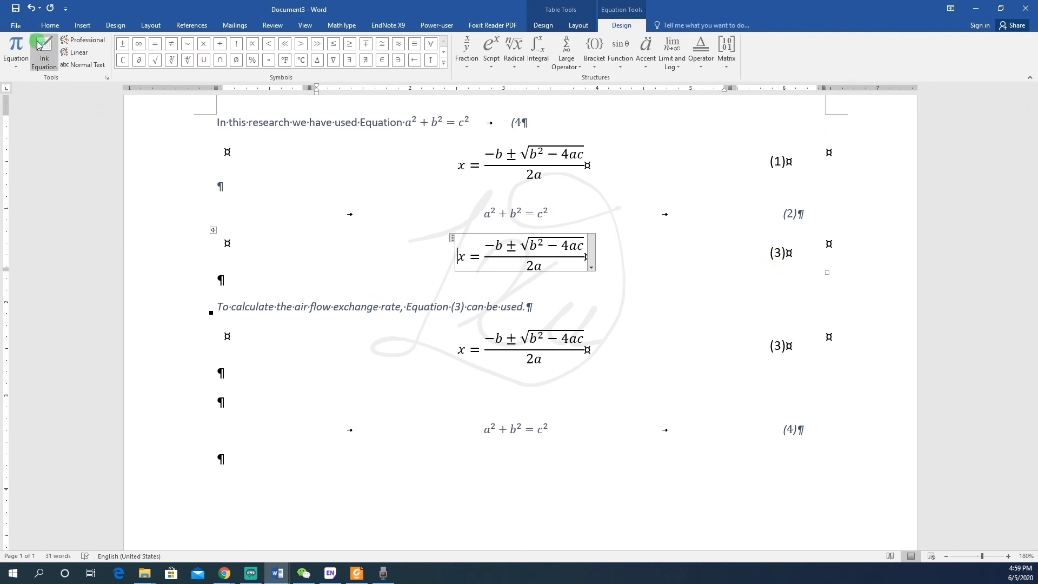
Refresh the field numbering through print preview so equations run (1) to (5)
left_click(16, 25)
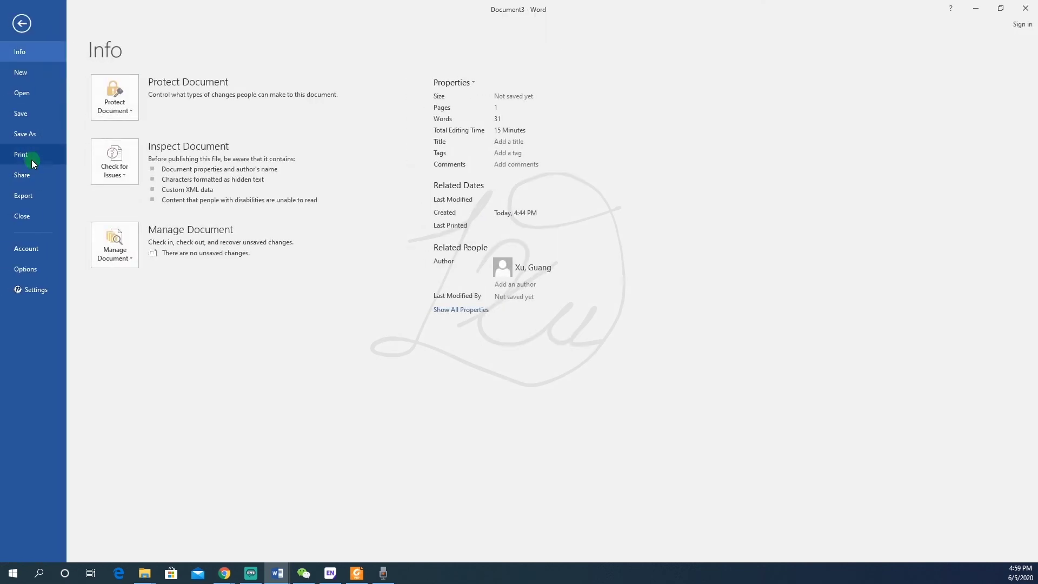
left_click(32, 160)
left_click(24, 22)
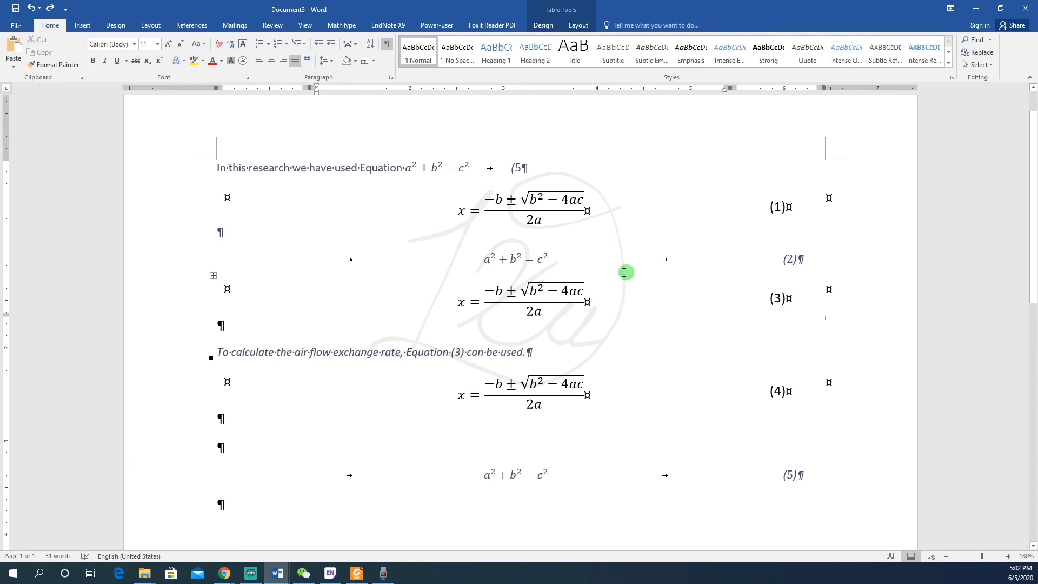
left_click(457, 170)
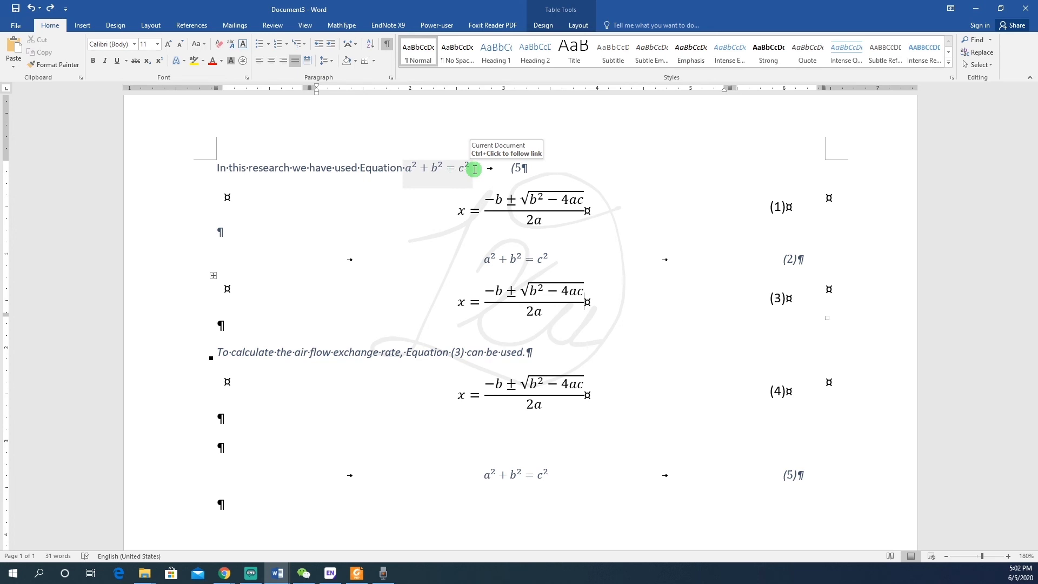
left_click(683, 435)
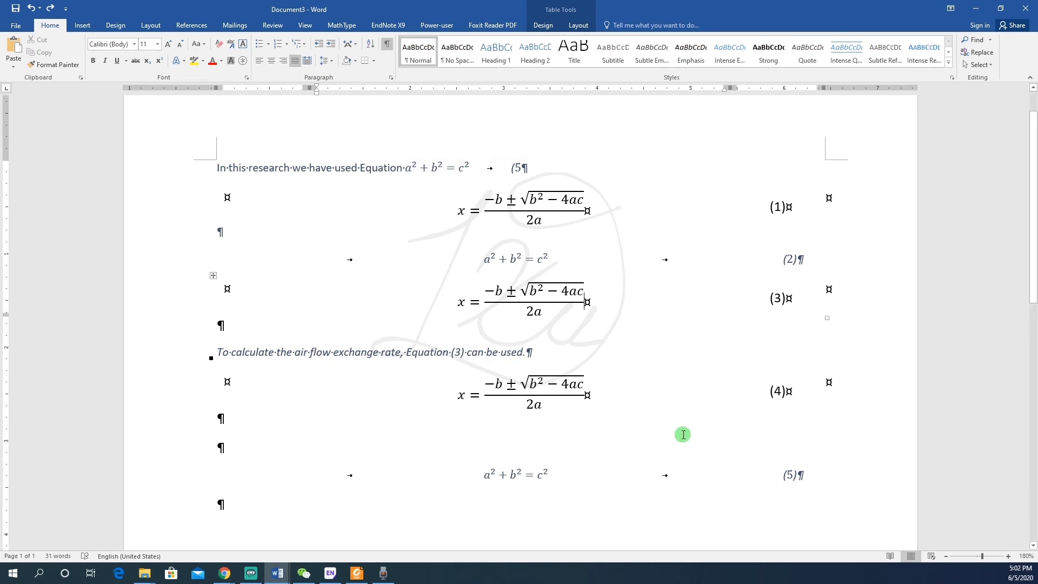